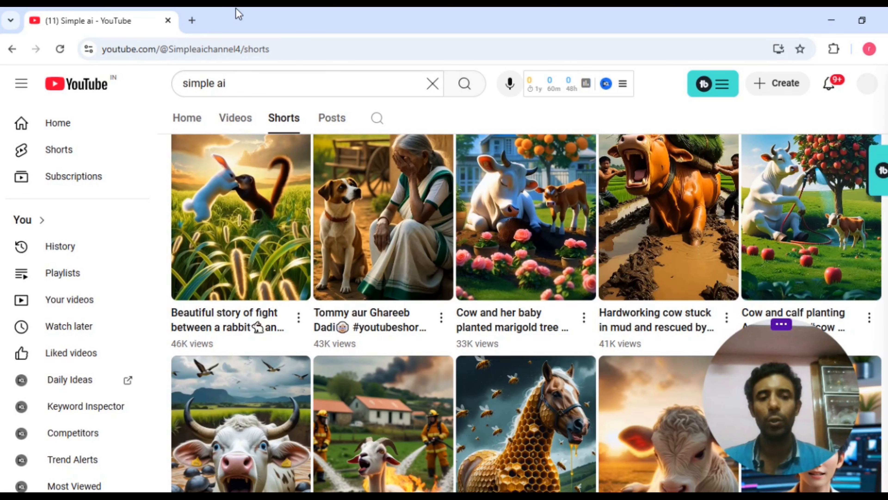
Search Google for "deepseek ai" in a new browser tab and open the DeepSeek web chat from its official site
left_click(192, 21)
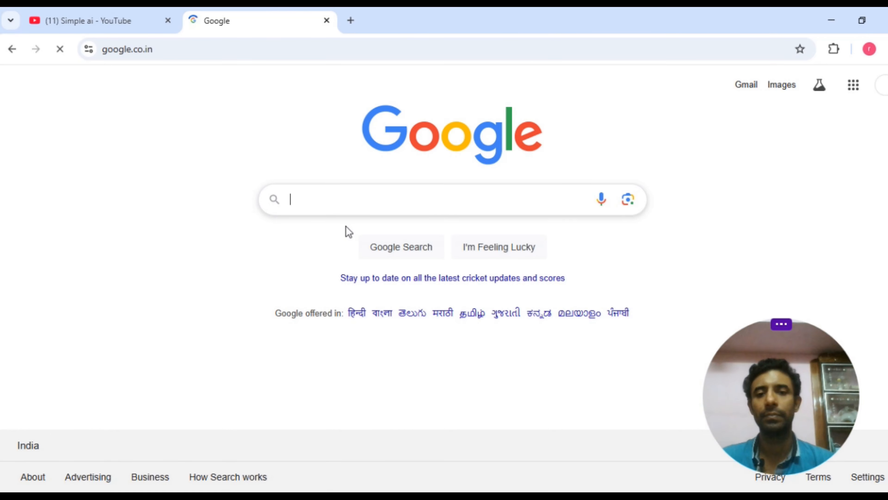
type("see")
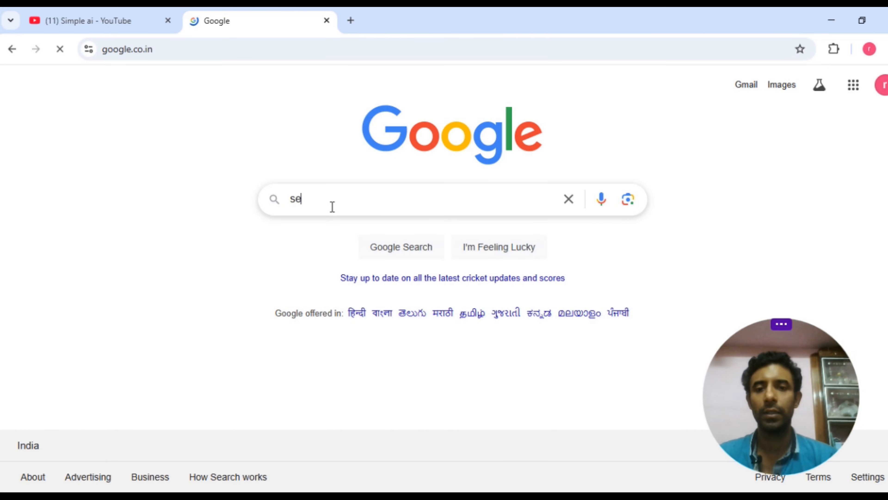
key("BackSpace")
key("BackSpace")
key("BackSpace")
type("d")
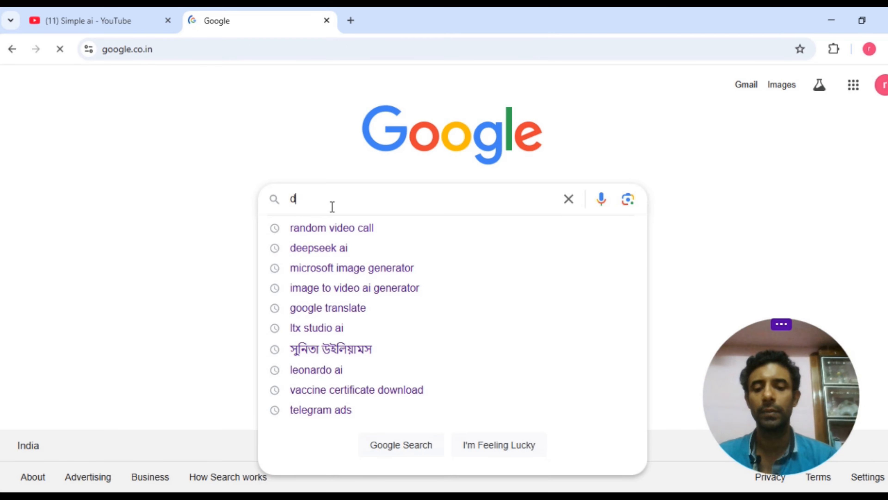
type("e")
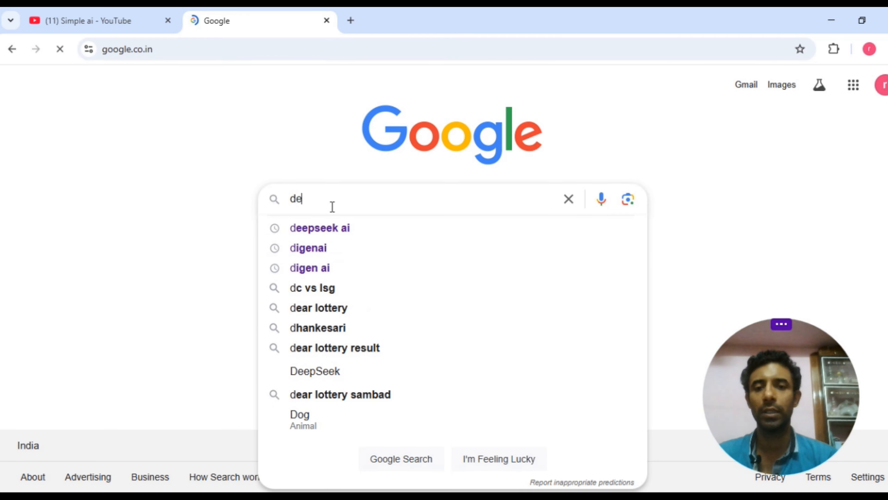
type("pse")
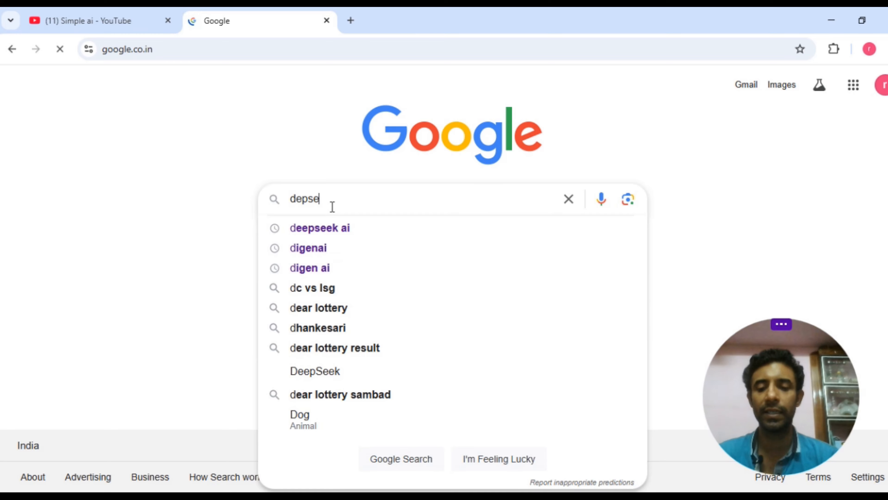
type("ec")
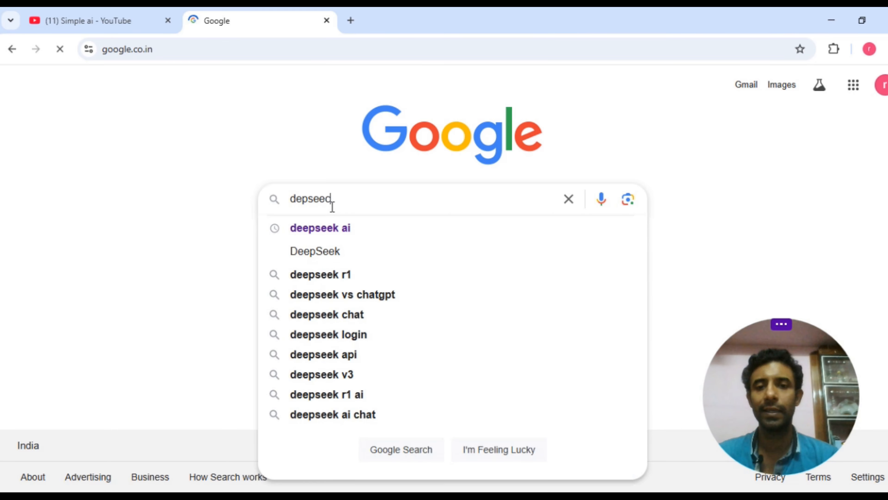
left_click(343, 227)
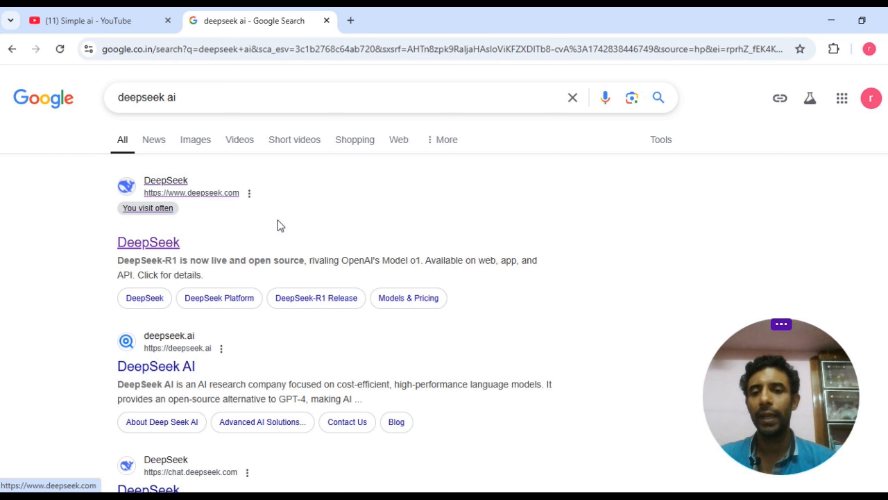
left_click(167, 249)
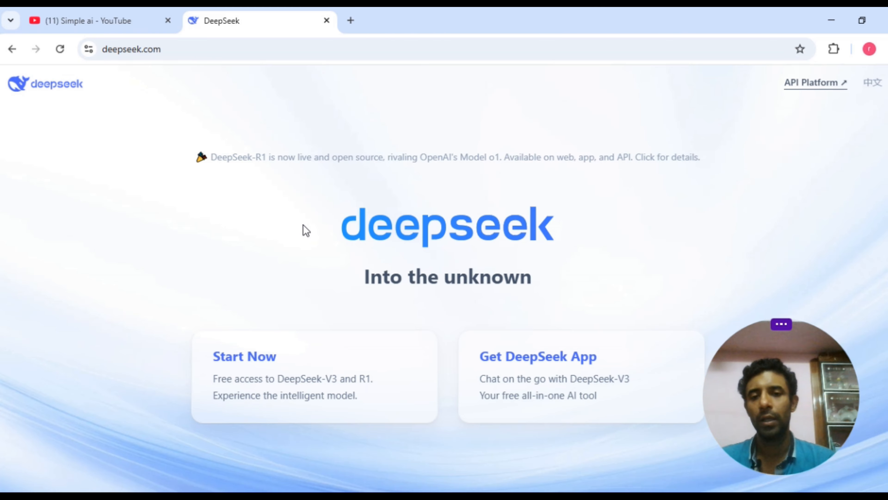
left_click(250, 362)
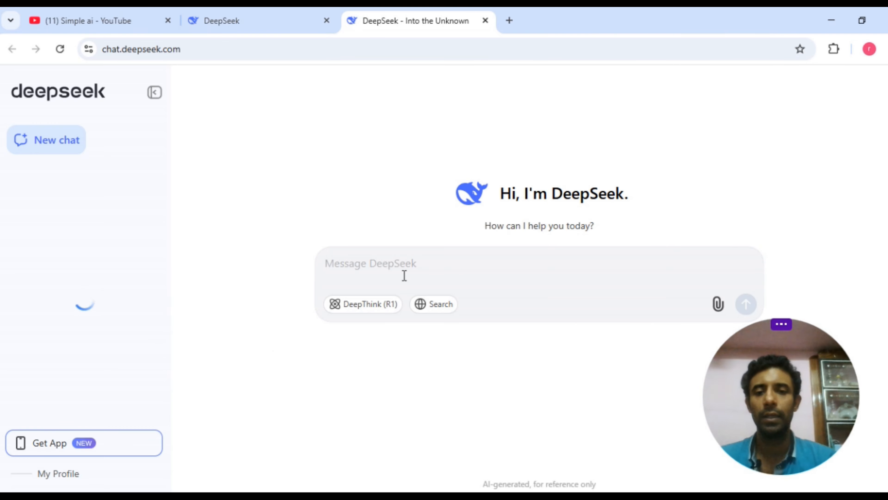
Send the chat message "ekti golpo lekho 100 word er modhe" to request a 100-word story
type("ek")
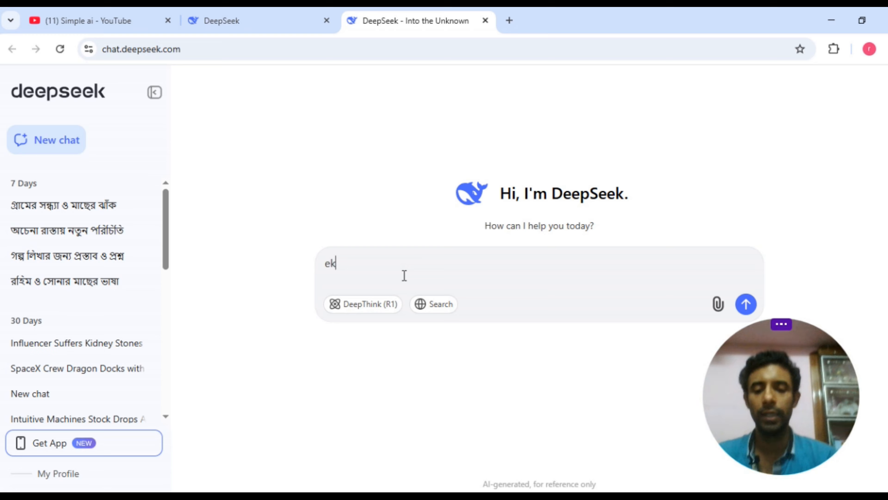
type("ti")
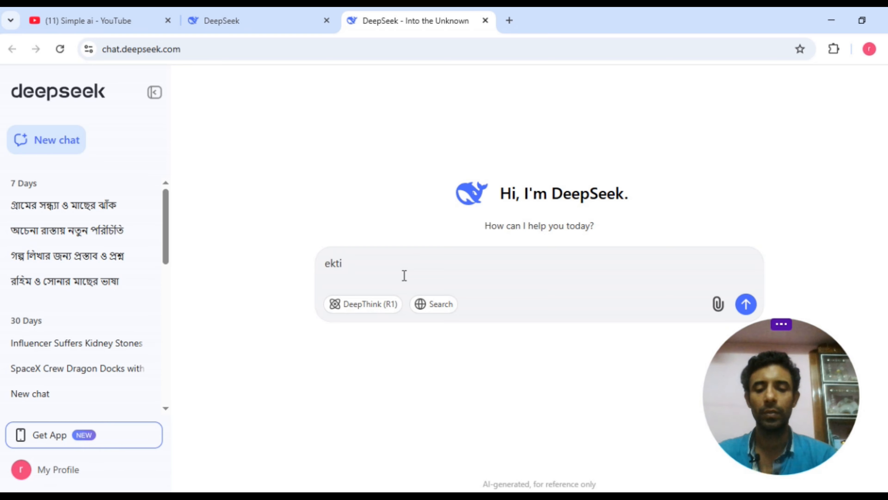
type(" sto")
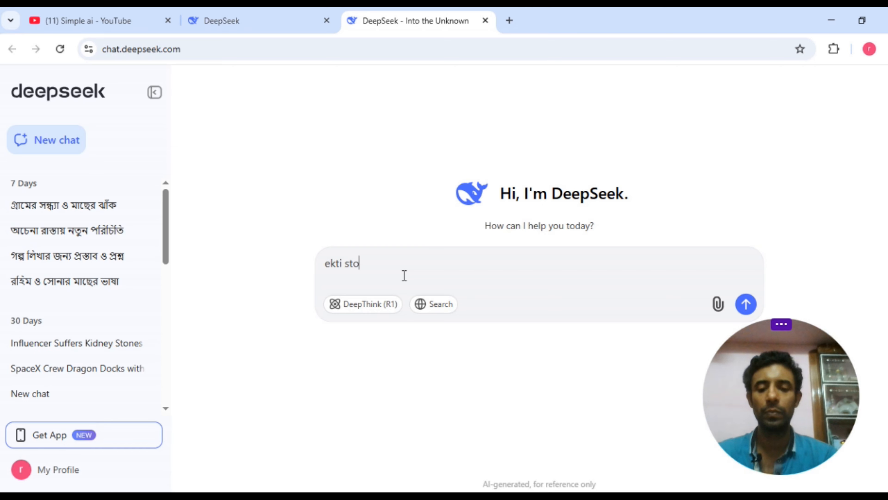
key("BackSpace")
key("BackSpace")
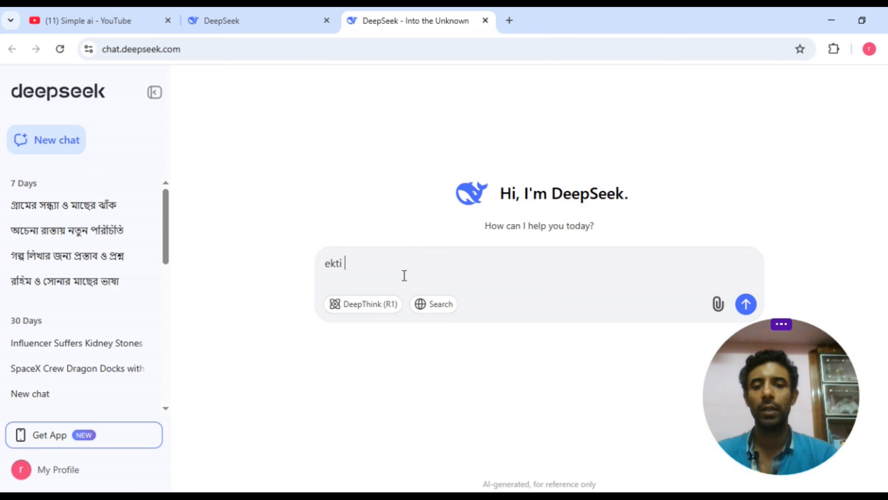
type("golp")
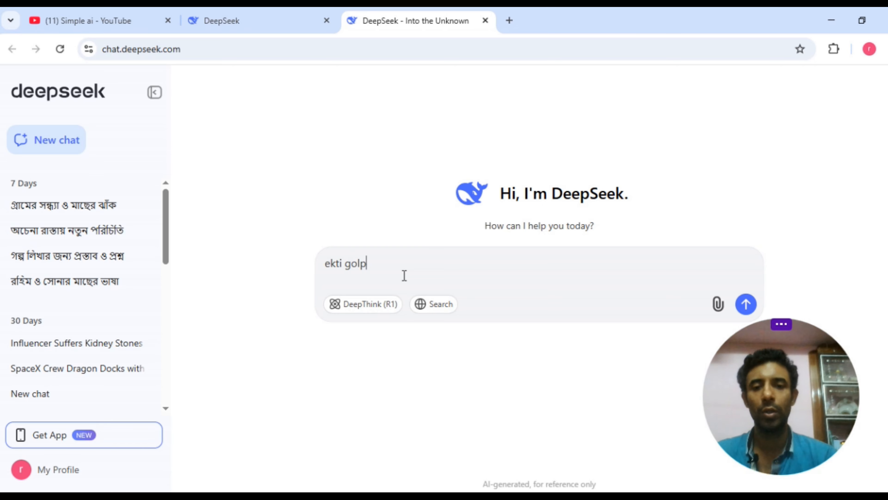
type("o lek")
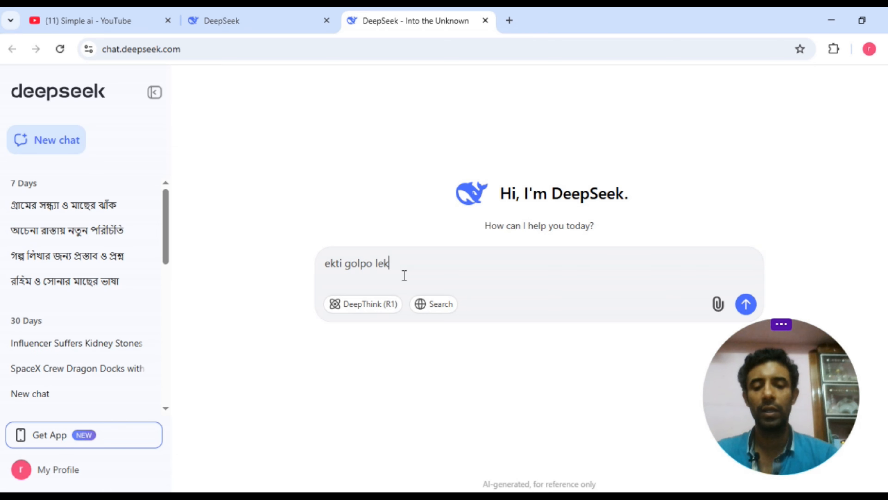
type("ho 100 word ")
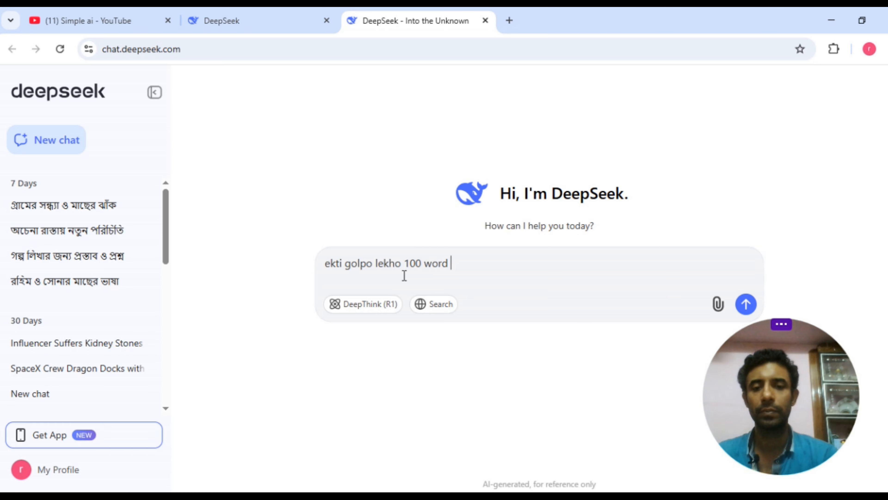
type("er modhe")
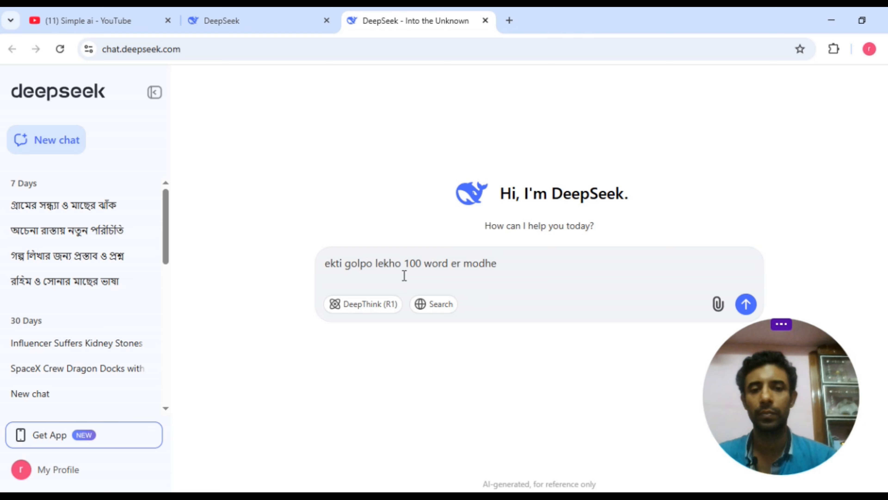
key("Return")
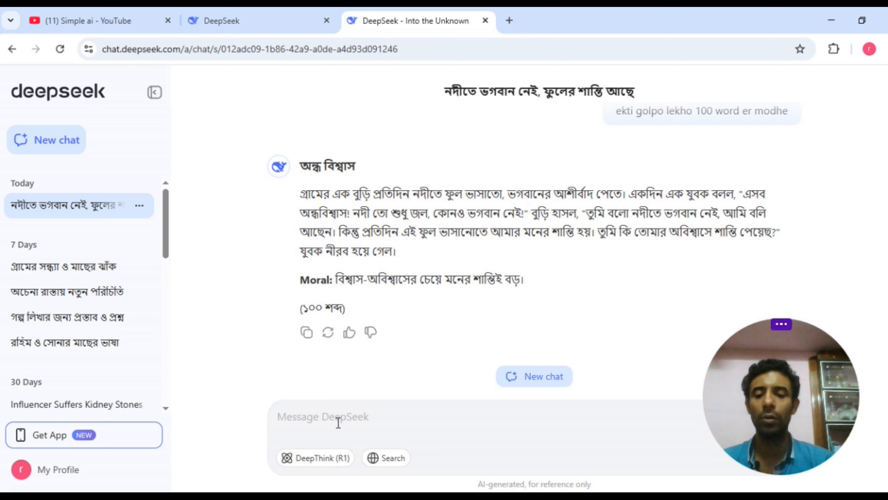
Request an English prompt for the story with the message "ei golpo tir english prompt likhe dao"
type("ein")
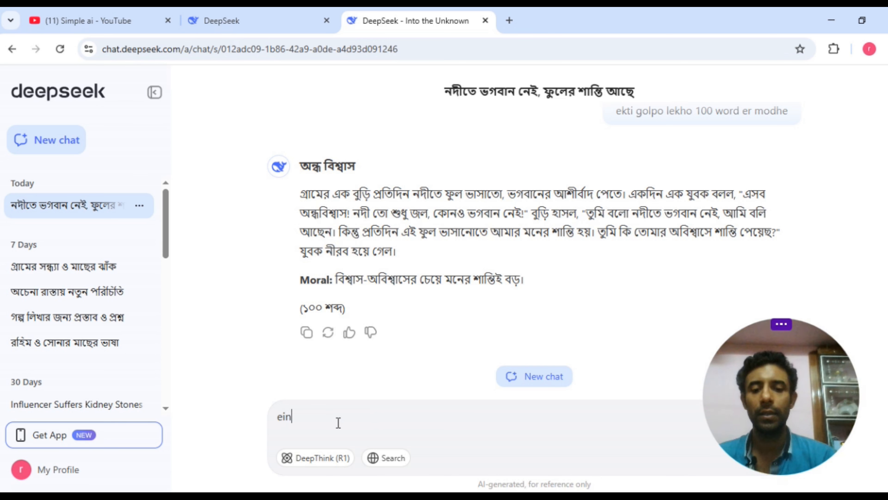
key("BackSpace")
type("g")
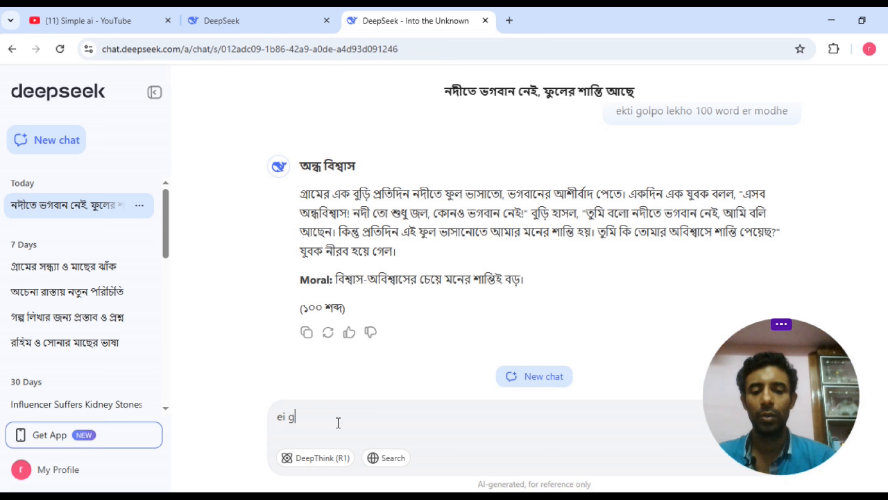
type("olpo ti ")
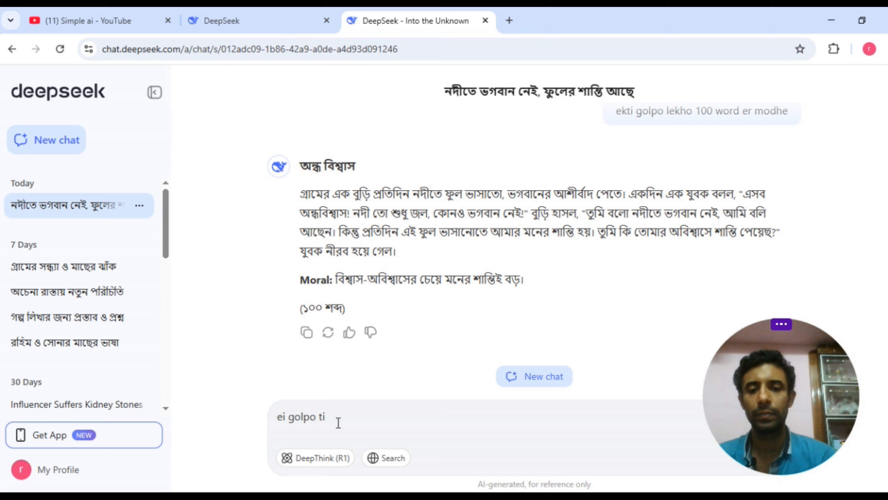
type("r e")
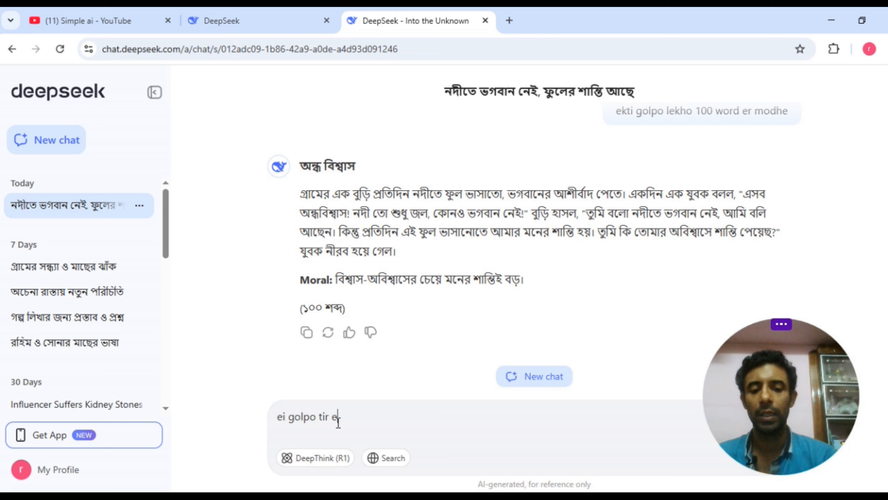
type("ngli")
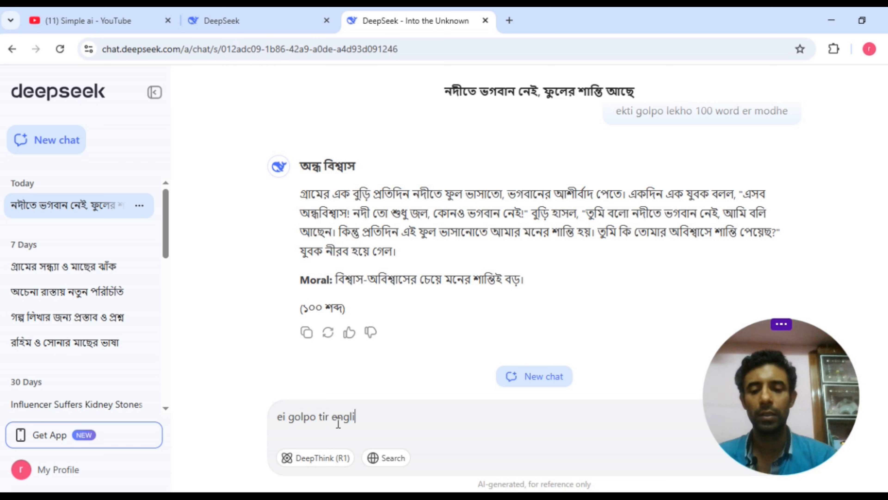
type("sh prompt")
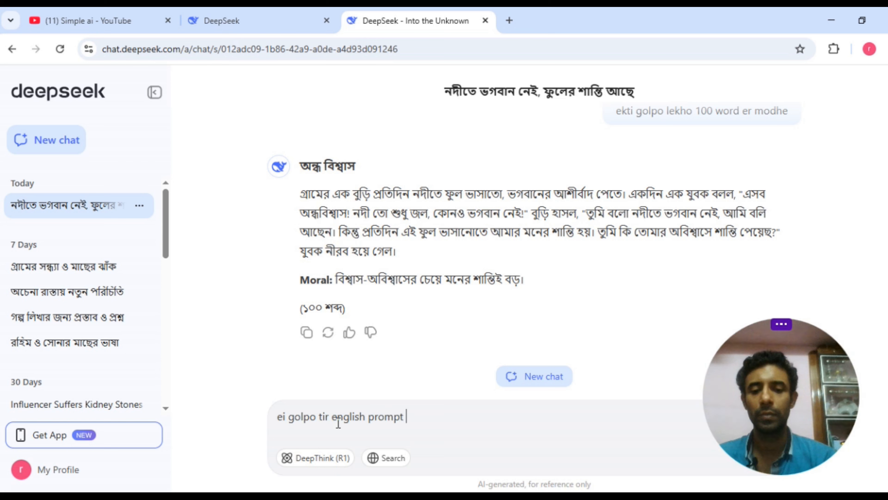
type(" likh")
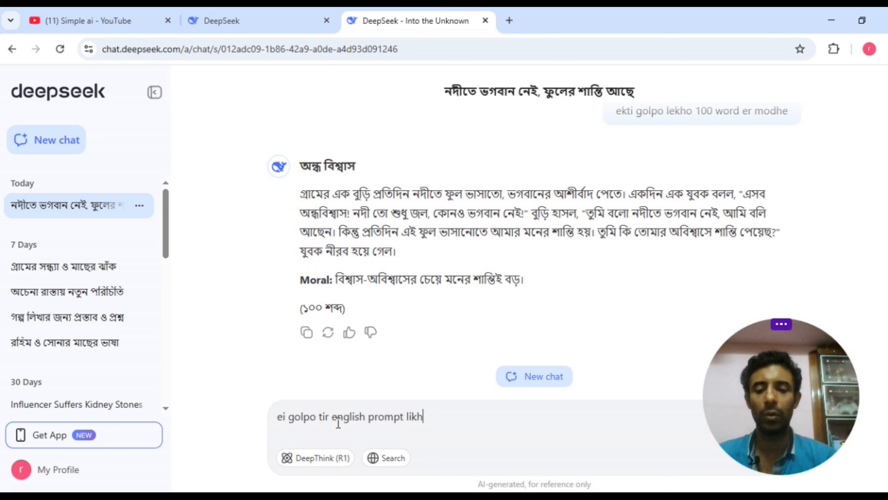
type("e dao")
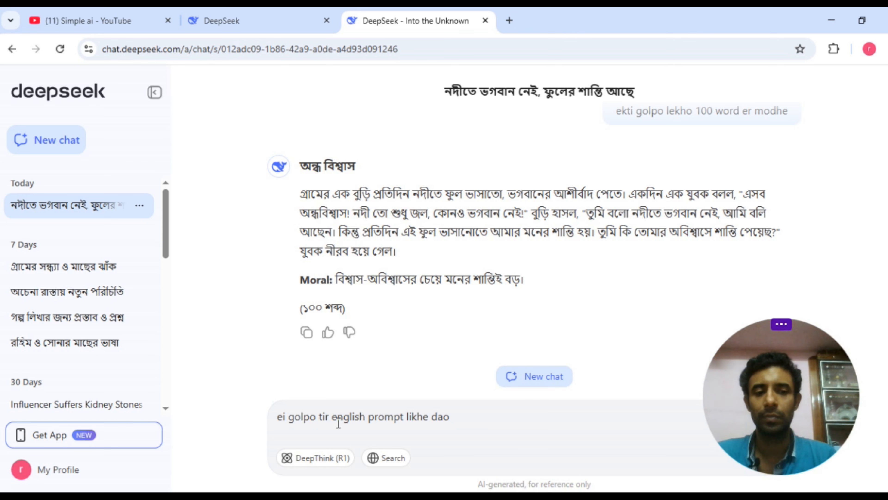
key("Return")
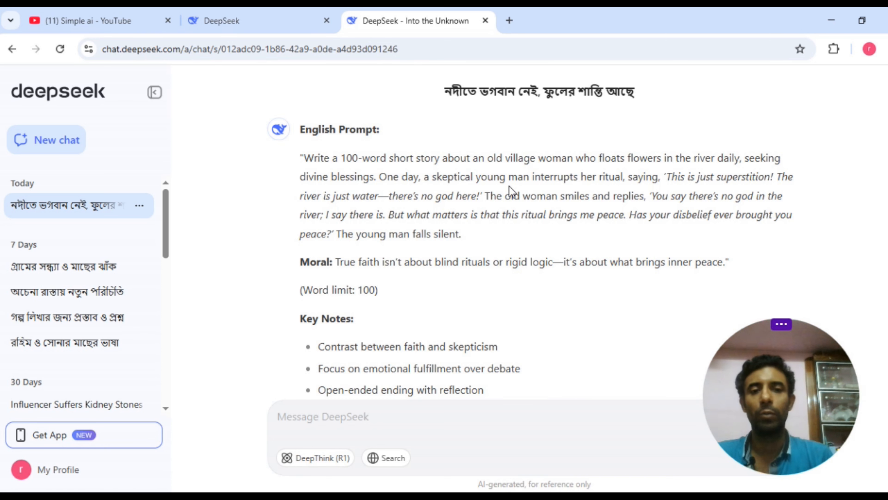
Search Google for "microsoft image generator" in a new browser tab and open the Microsoft Designer image creator
left_click(509, 20)
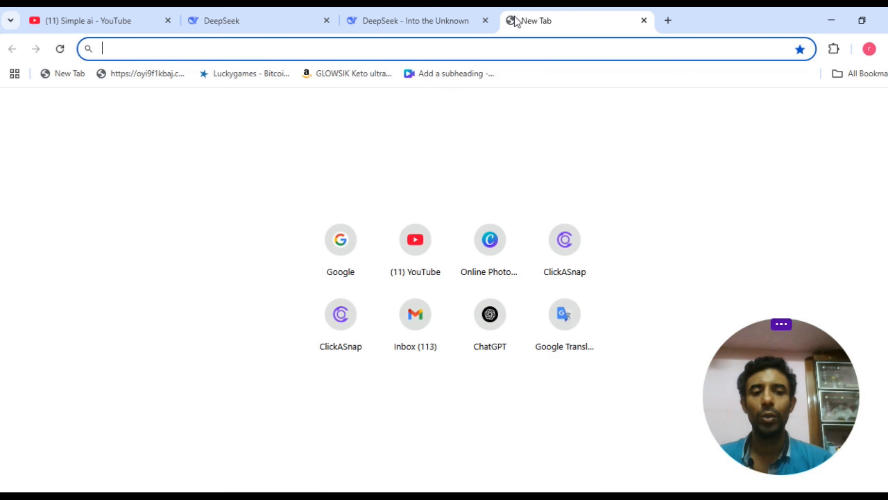
left_click(348, 252)
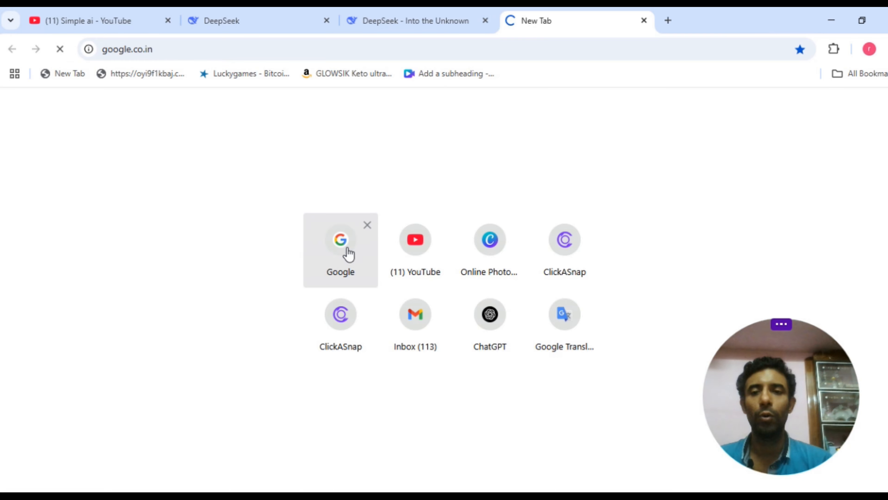
type("microsof")
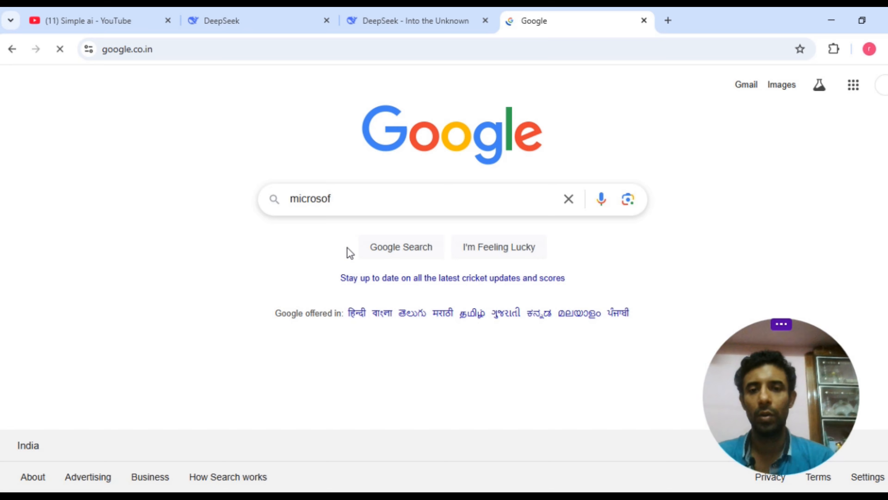
type("t")
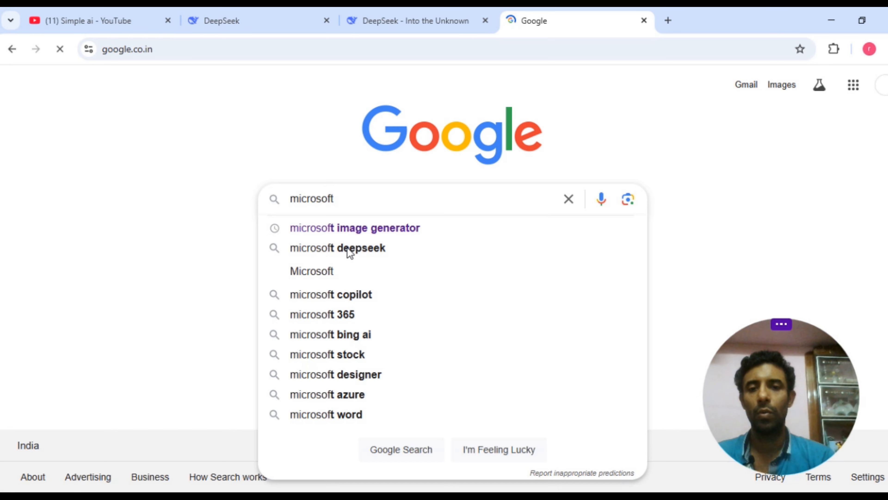
left_click(375, 237)
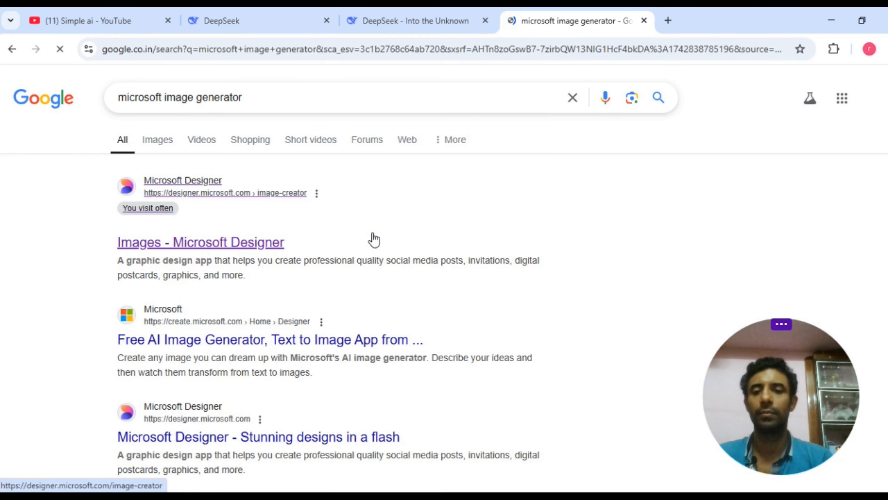
left_click(266, 244)
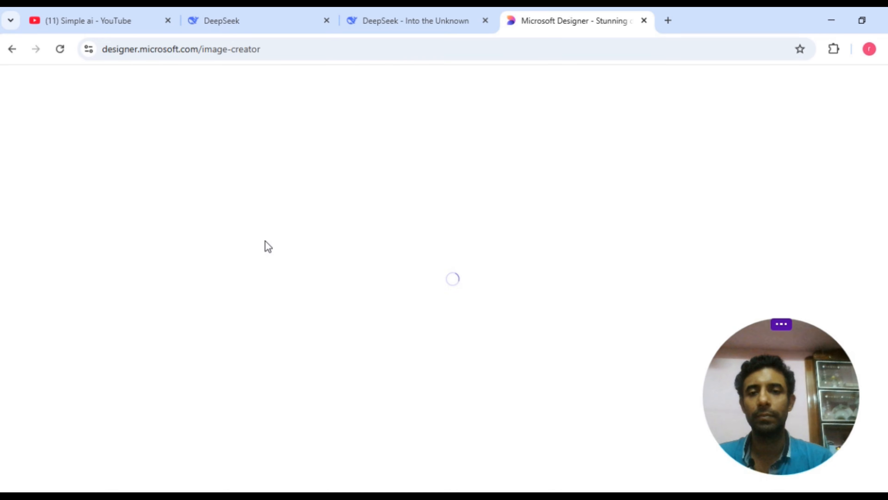
Return to the DeepSeek chat and copy "an old village woman who floats flowers in the river daily," from the English prompt
key("ctrl+shift+Tab")
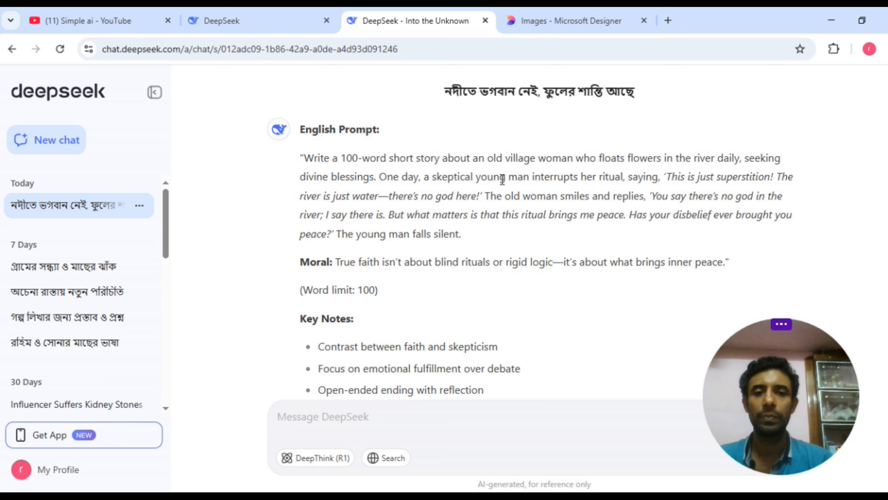
left_click_drag(473, 158, 741, 157)
key("ctrl+c")
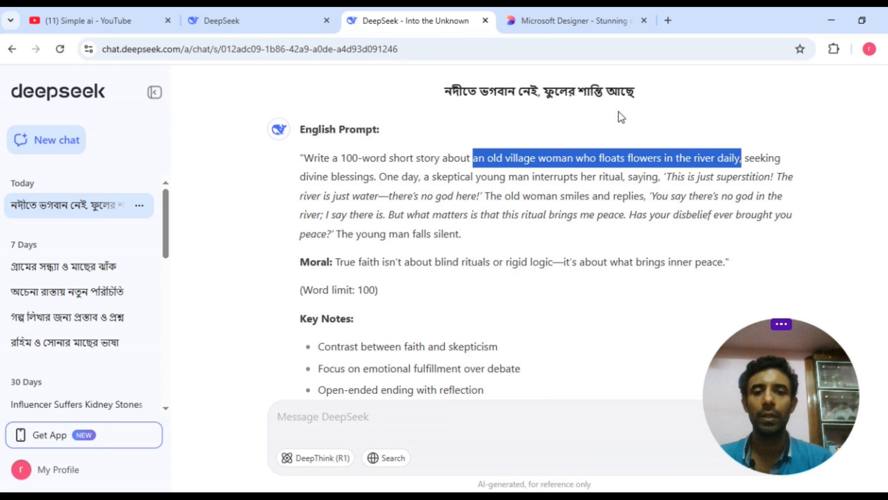
Switch to Microsoft Designer and generate Portrait (1024 x 1792) images from the copied description "an old village woman who floats flowers in the river daily,"
left_click(573, 22)
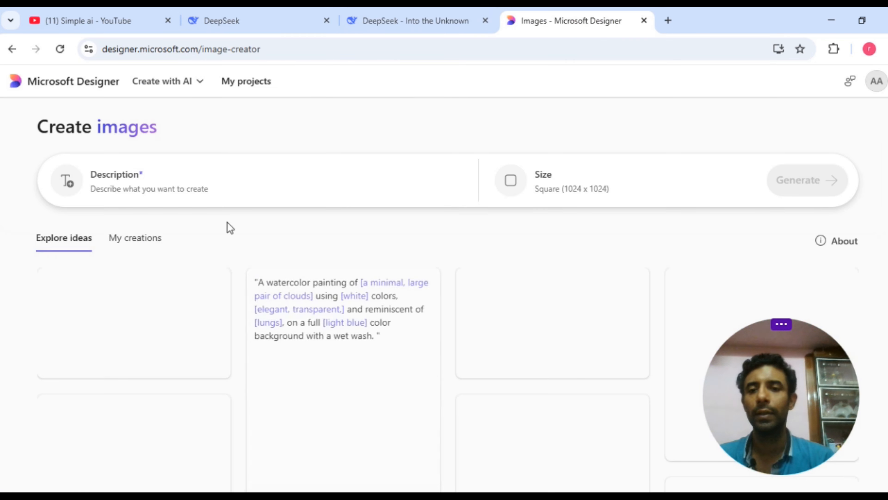
left_click(195, 192)
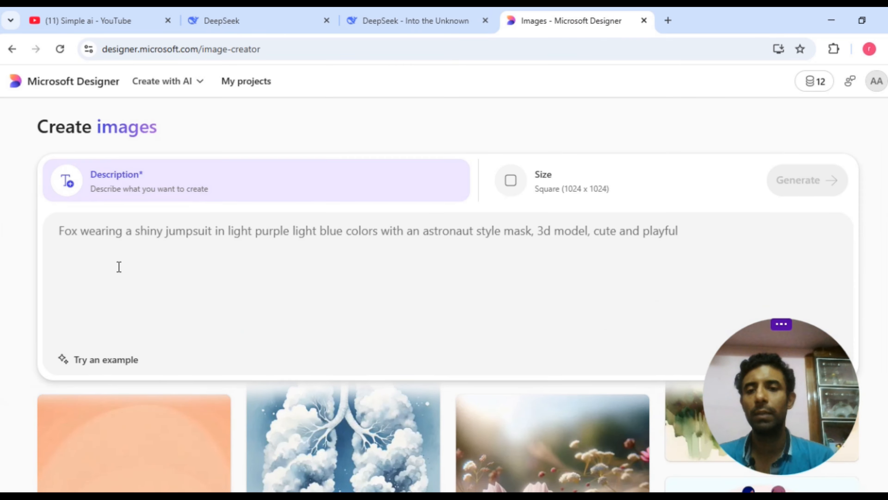
key("ctrl+v")
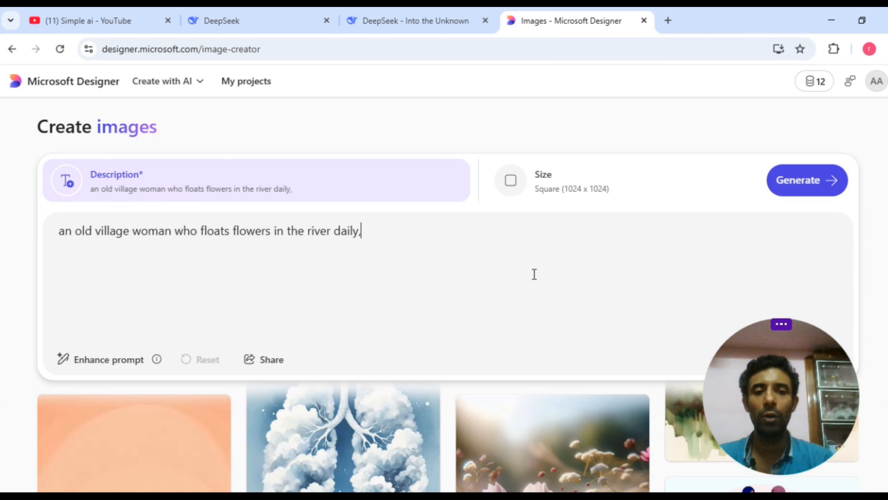
left_click(568, 200)
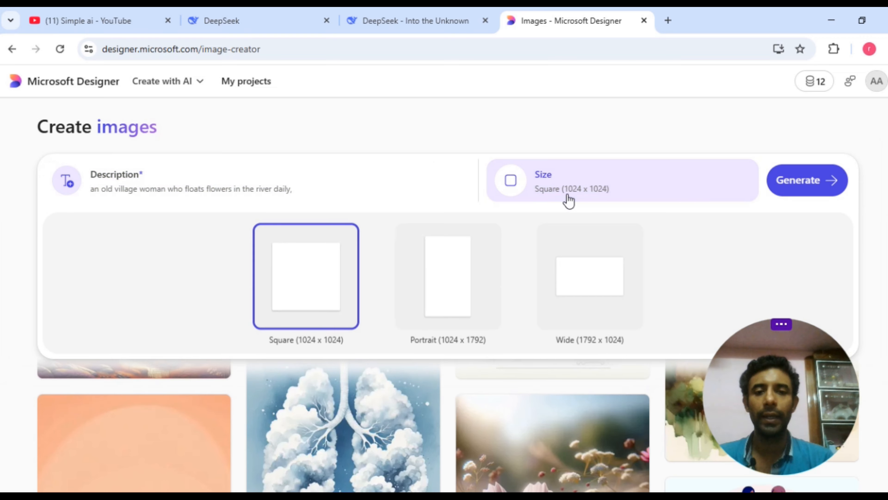
left_click(472, 278)
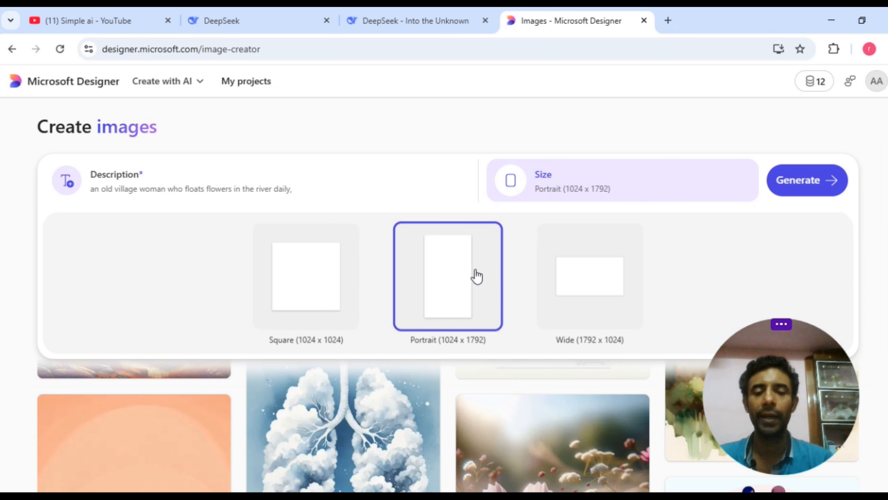
left_click(802, 177)
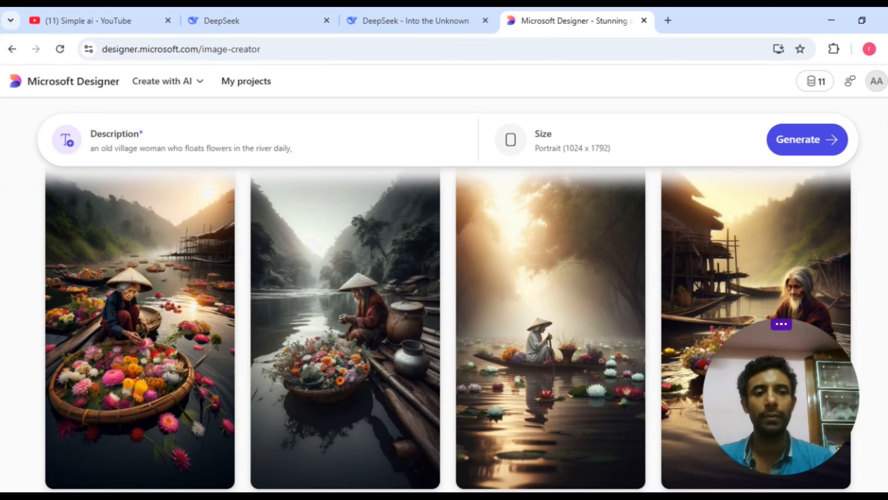
Return to the DeepSeek chat and copy "seeking divine blessings." from the English prompt
left_click(377, 21)
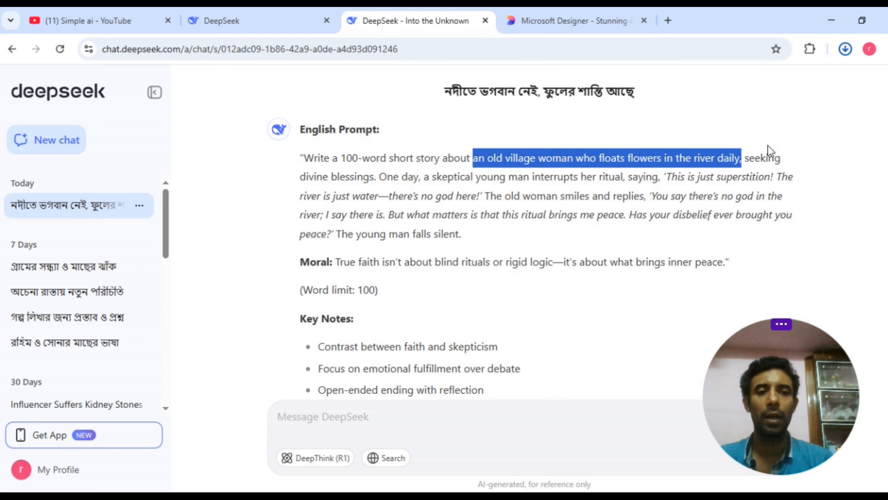
left_click(746, 158)
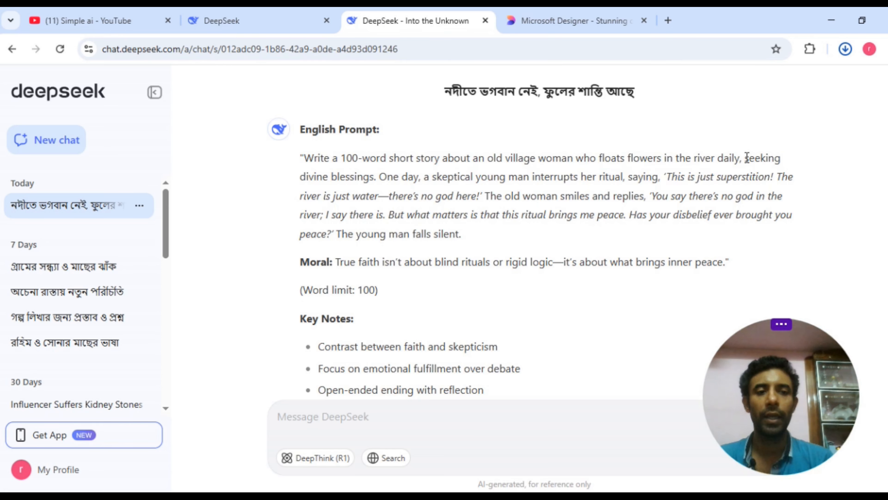
left_click_drag(747, 158, 380, 171)
key("ctrl+c")
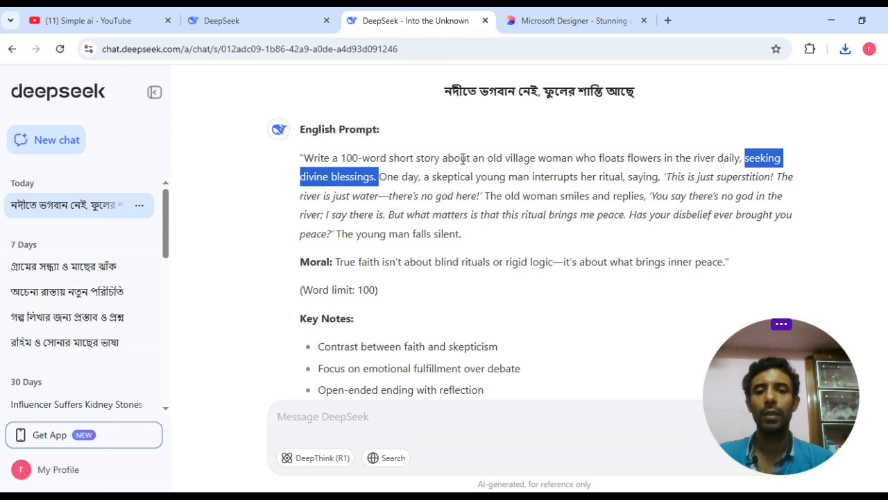
Switch to Microsoft Designer and replace the image description with the copied text "seeking divine blessings."
left_click(563, 25)
left_click(333, 153)
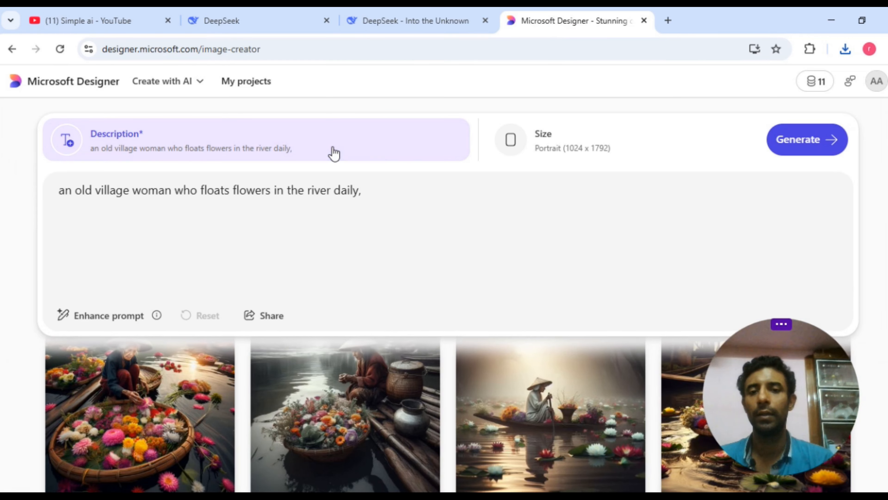
key("BackSpace")
key("BackSpace")
key("BackSpace")
key("BackSpace")
key("BackSpace")
key("BackSpace")
key("BackSpace")
key("BackSpace")
key("BackSpace")
key("BackSpace")
key("BackSpace")
key("BackSpace")
key("BackSpace")
key("BackSpace")
key("BackSpace")
key("BackSpace")
key("BackSpace")
key("BackSpace")
key("BackSpace")
key("BackSpace")
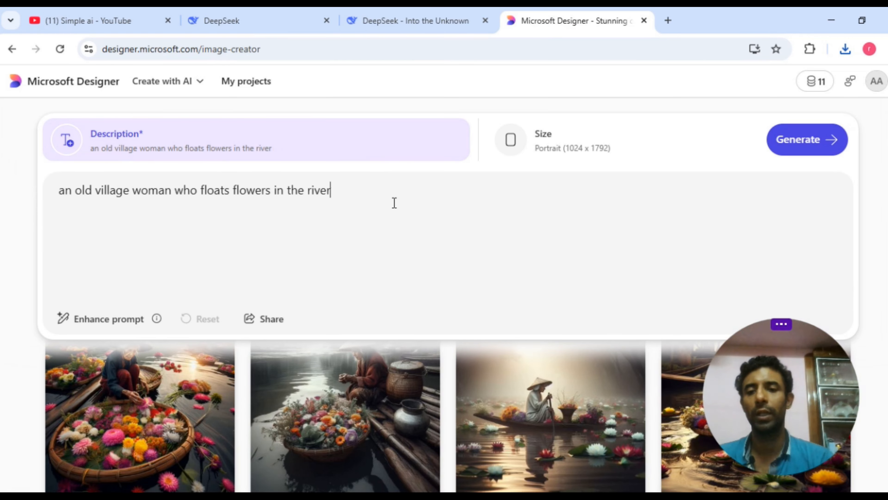
key("BackSpace")
key("BackSpace")
key("BackSpace")
key("BackSpace")
key("BackSpace")
key("BackSpace")
key("BackSpace")
key("BackSpace")
key("BackSpace")
key("BackSpace")
key("BackSpace")
key("BackSpace")
key("BackSpace")
key("BackSpace")
key("BackSpace")
key("BackSpace")
key("BackSpace")
key("BackSpace")
key("BackSpace")
key("BackSpace")
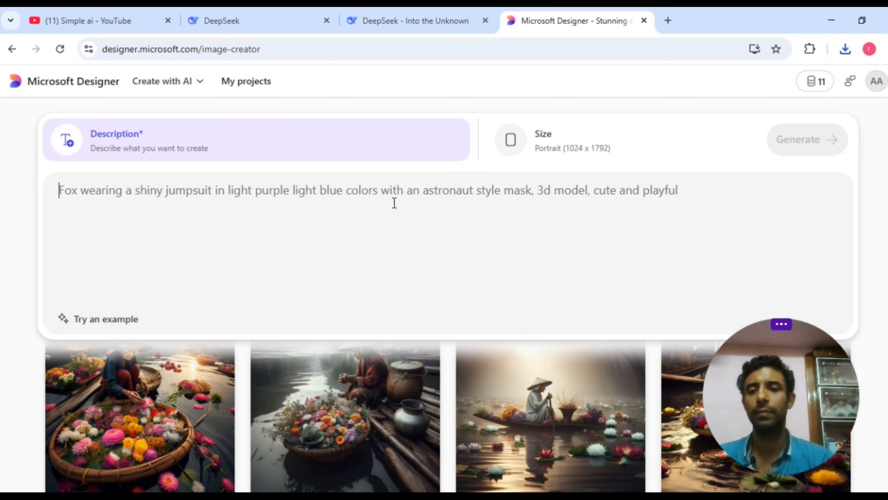
key("ctrl+v")
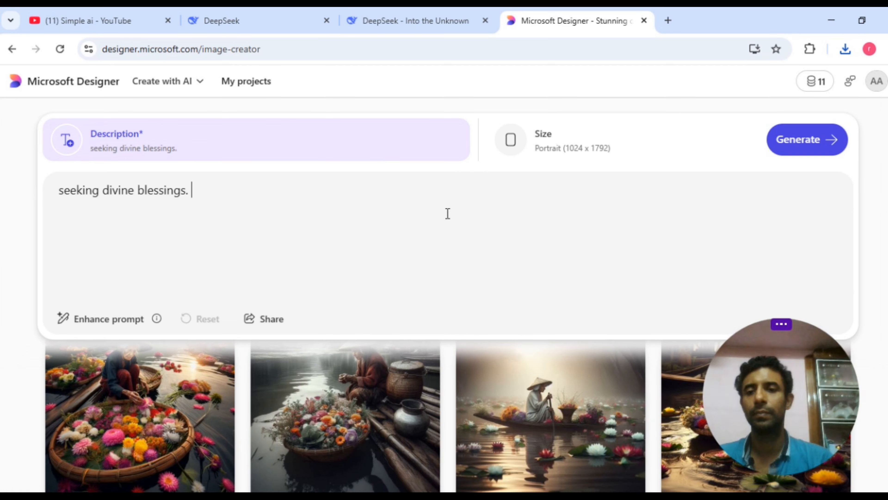
Generate the images for the new description and download the first one, with pink blossom trees
left_click(801, 140)
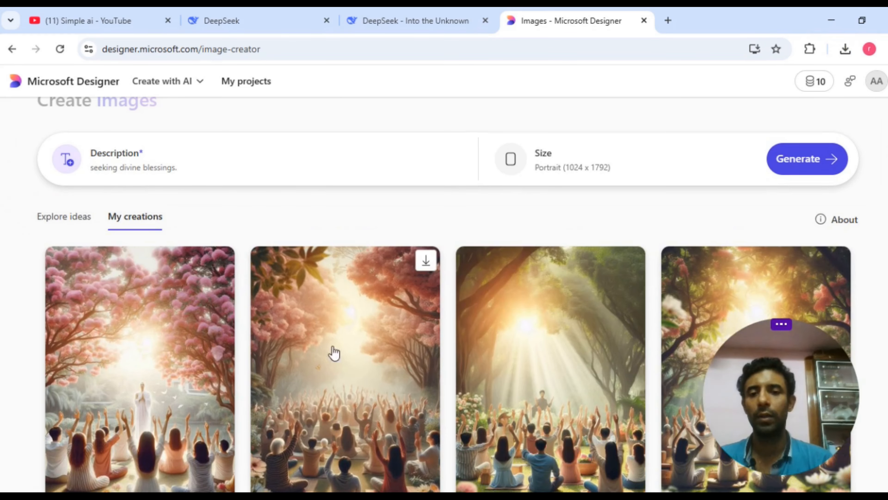
mouse_move(223, 260)
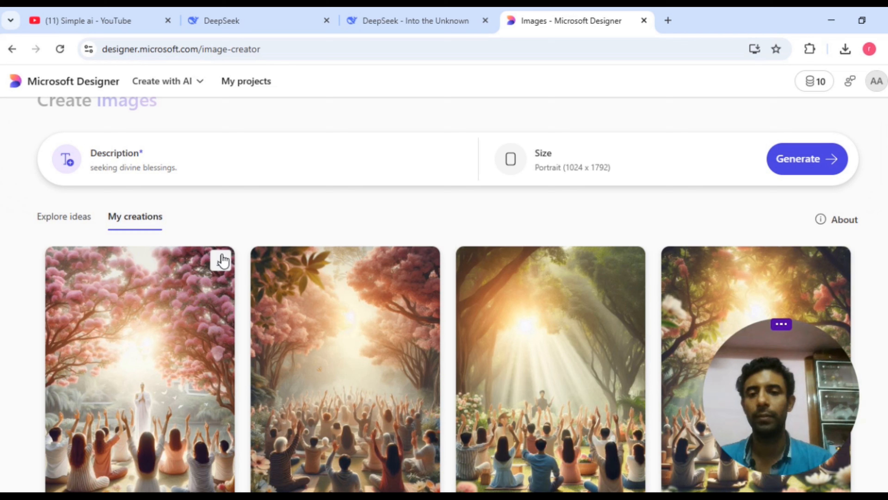
left_click(223, 260)
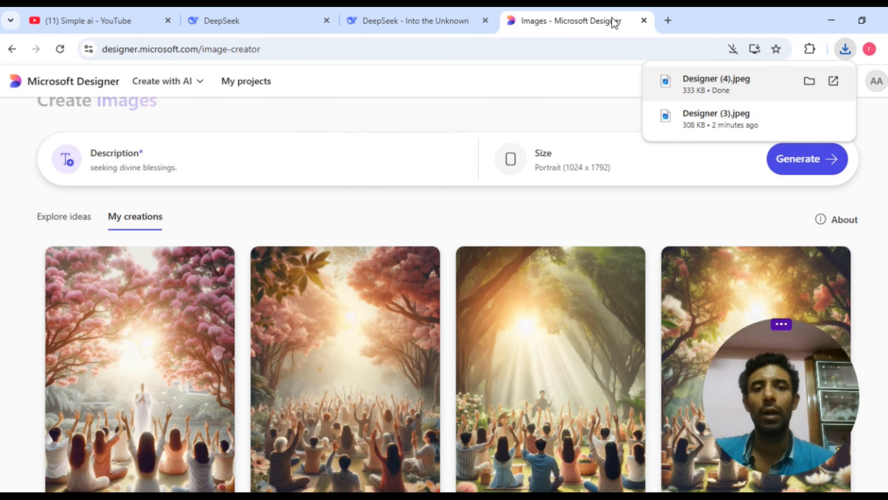
Search Google for "dijenai" in a new browser tab, open the DigenAI site and start creating a video
left_click(667, 21)
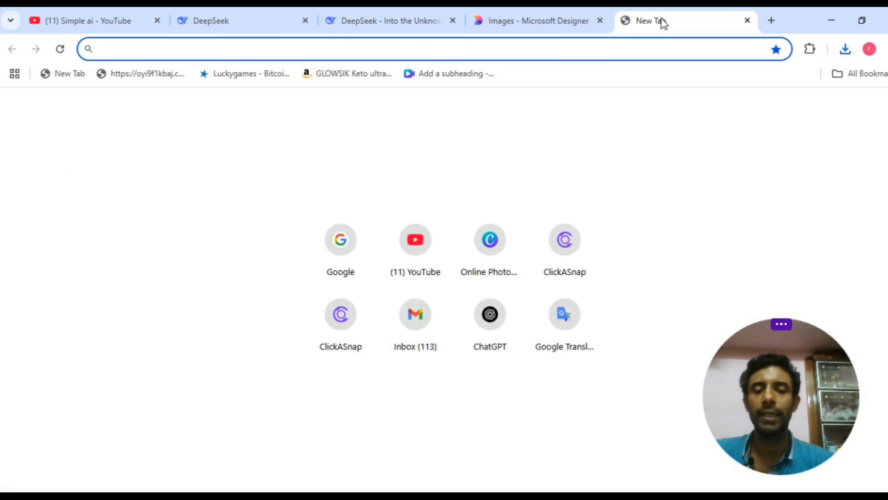
left_click(344, 228)
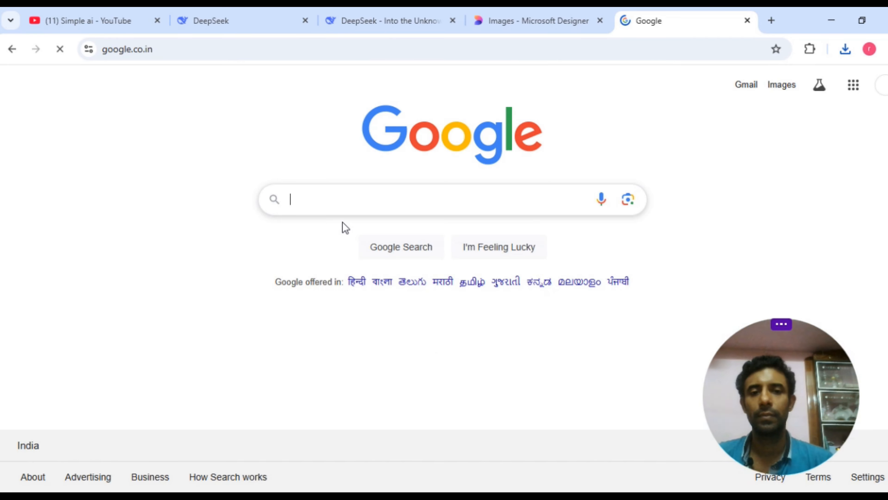
type("d")
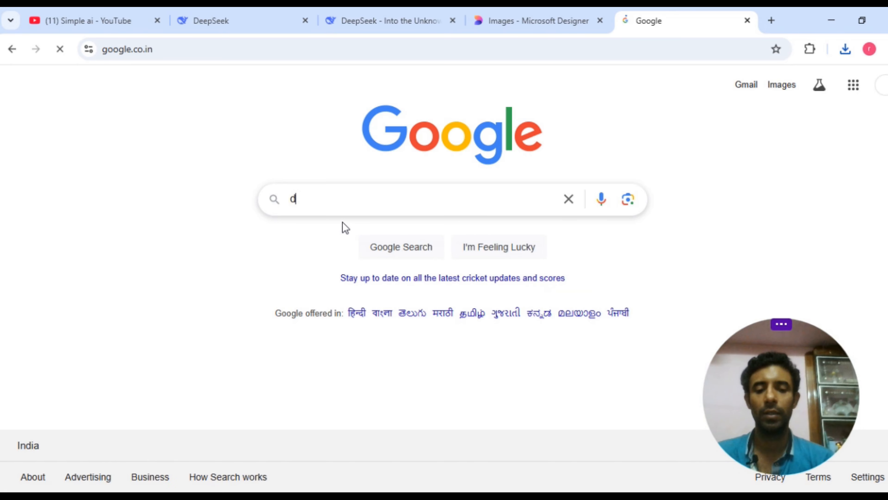
type("ijenai")
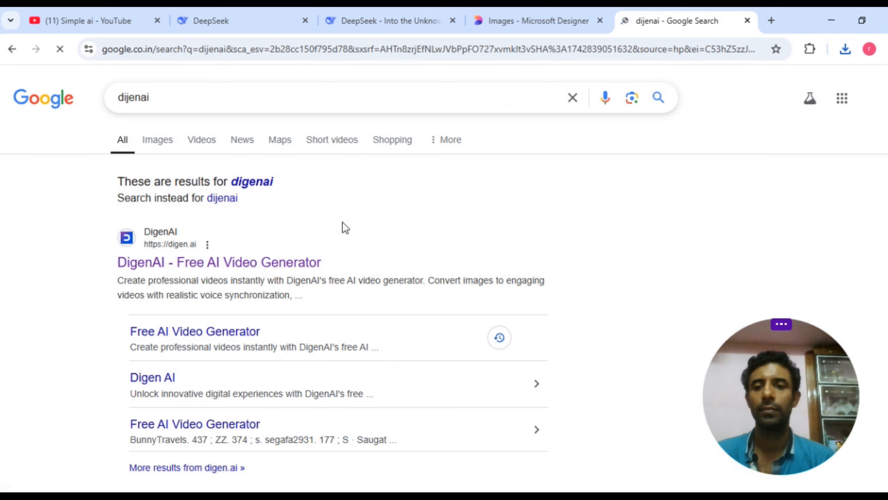
left_click(269, 265)
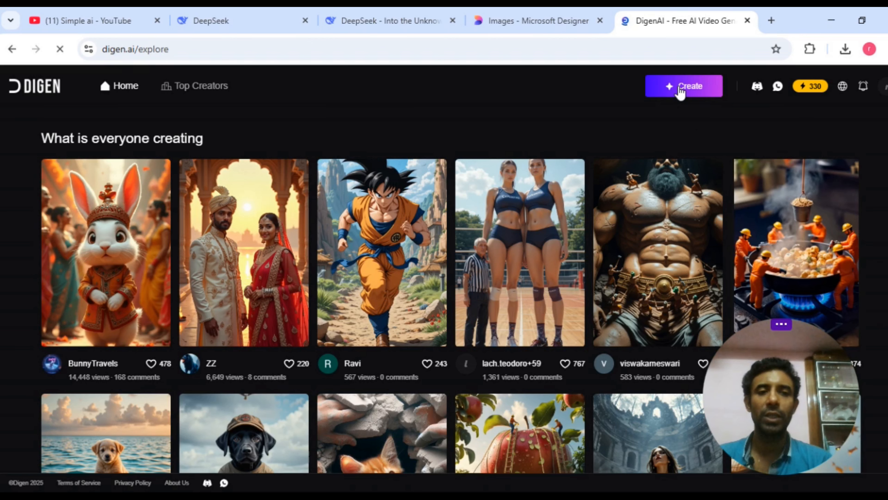
left_click(680, 87)
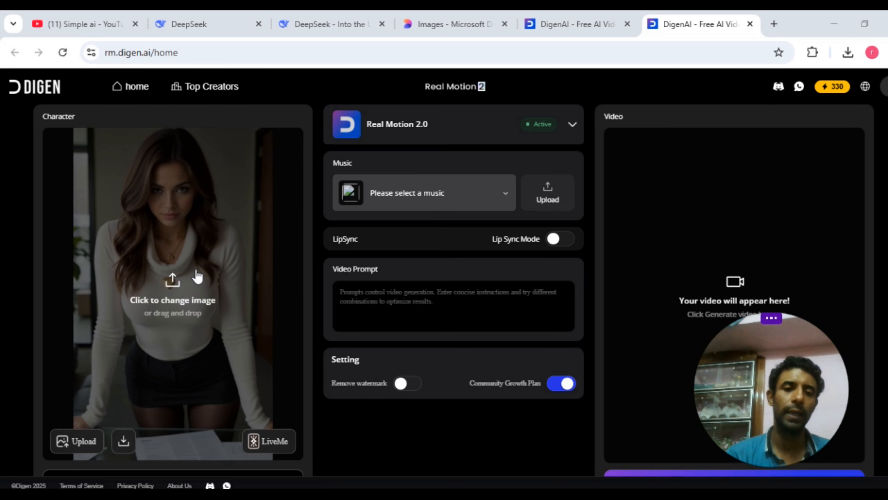
Replace the character image with the downloaded picture of the old woman with the flower basket on the river
left_click(176, 279)
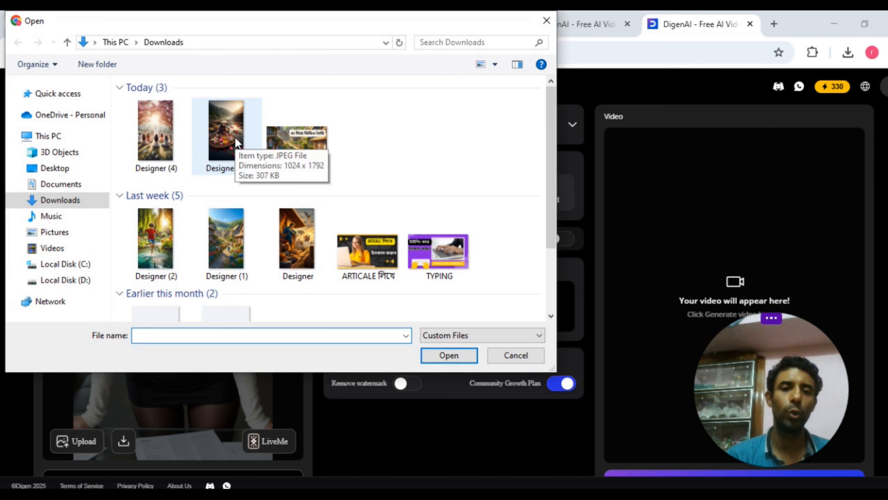
left_click(236, 136)
left_click(442, 355)
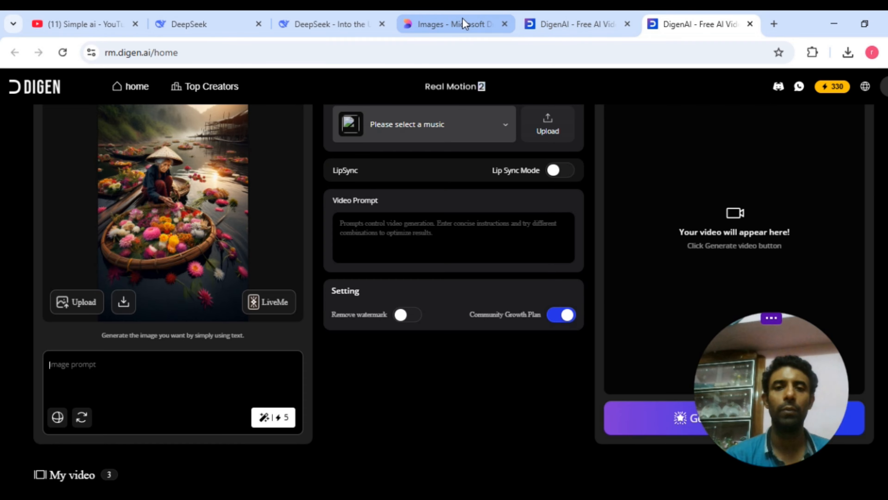
Switch to the DeepSeek chat and copy "an old village woman who floats flowers in the river daily," from the English prompt
left_click(353, 24)
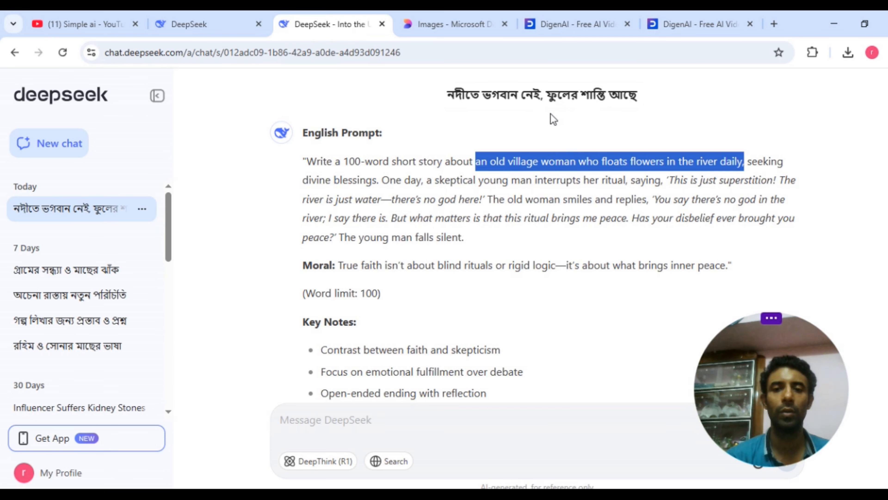
left_click(541, 122)
left_click_drag(477, 161, 745, 164)
key("ctrl+c")
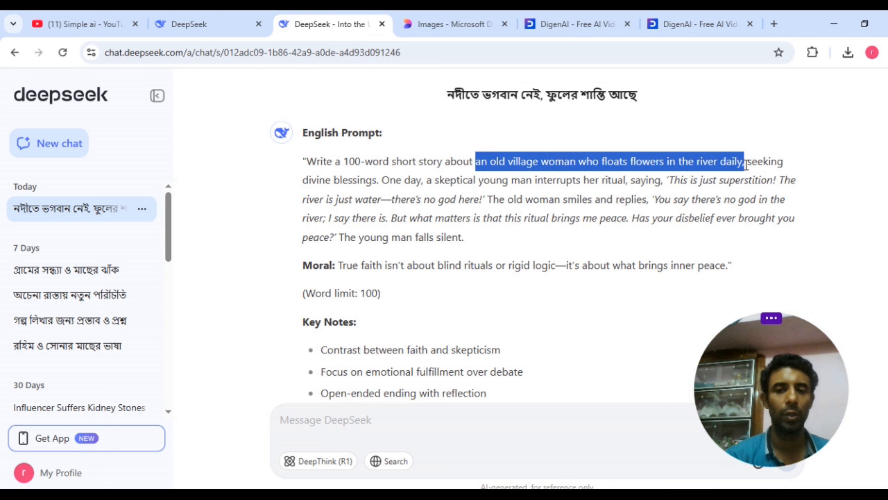
Return to DigenAI, paste the copied scene description as the image prompt and generate the video
left_click(697, 25)
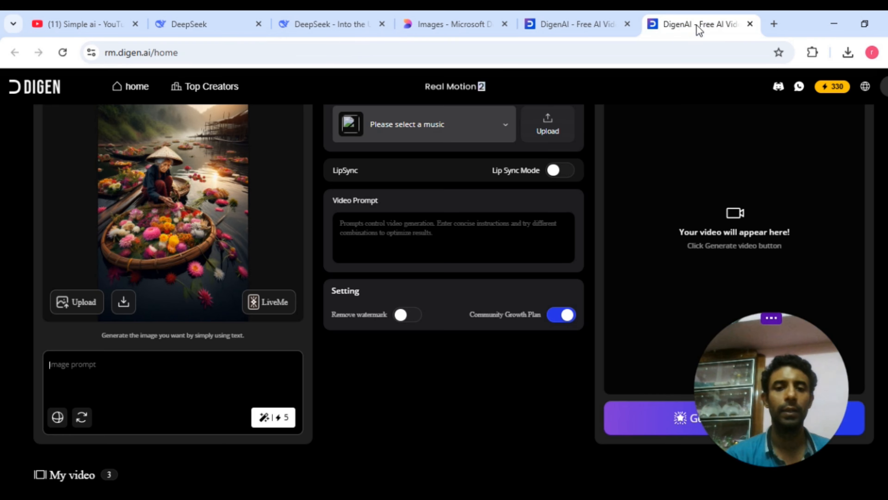
left_click(164, 363)
key("ctrl+v")
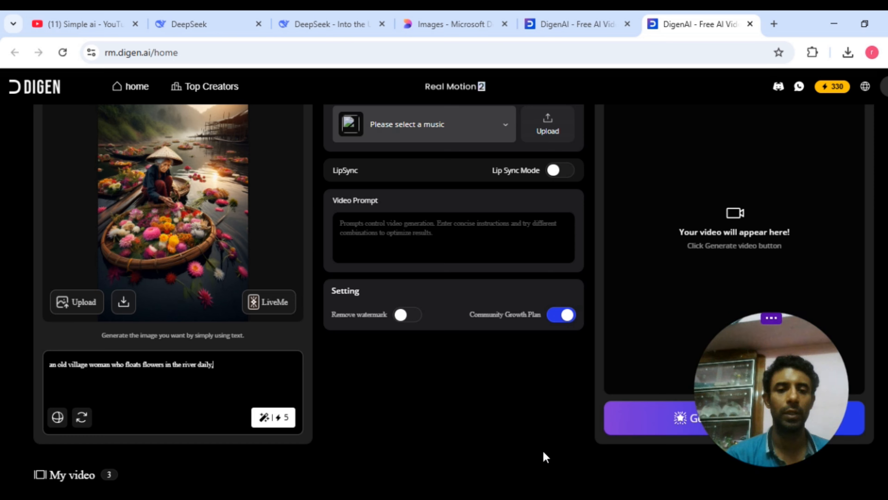
left_click(687, 426)
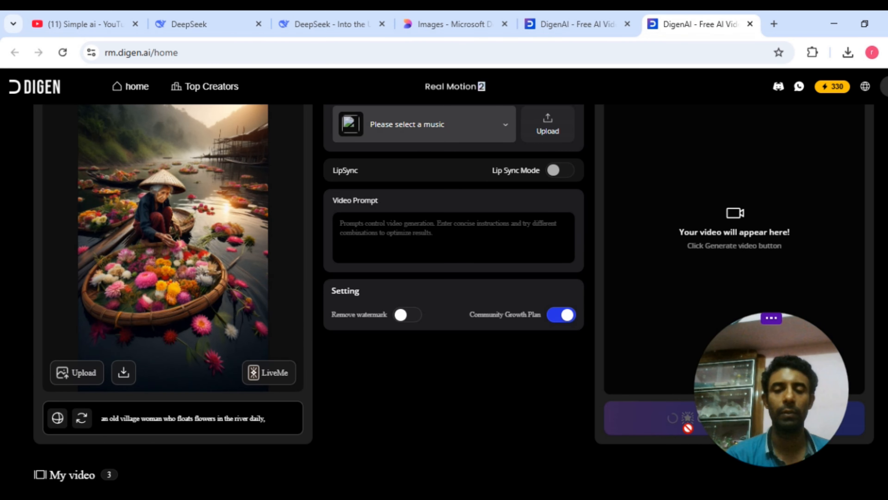
Download the generated video of the old woman floating flowers
scroll(599, 438, "down", 1)
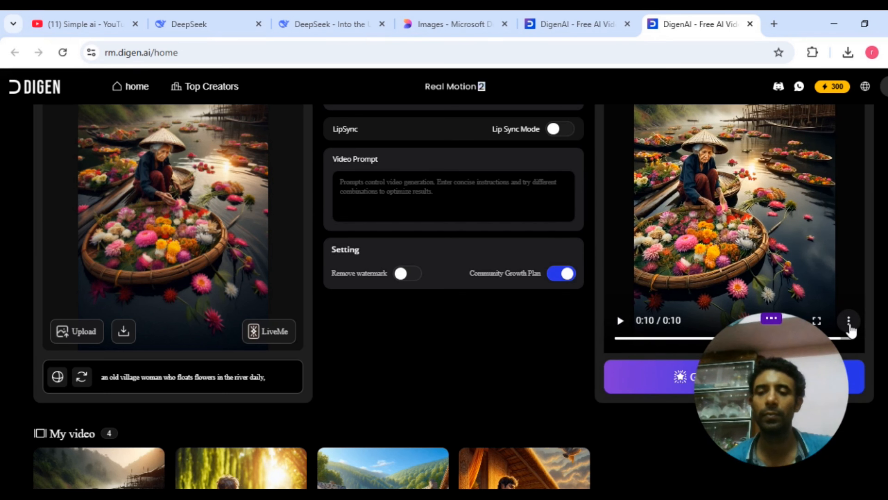
left_click(849, 323)
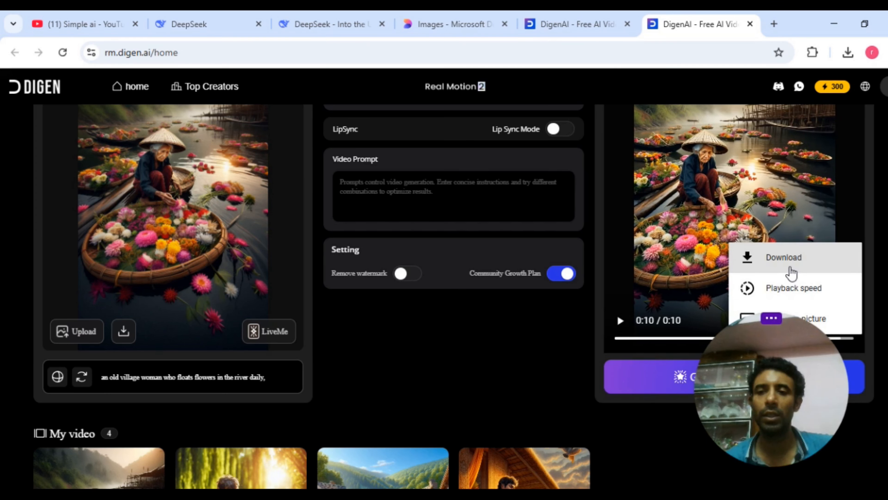
left_click(791, 268)
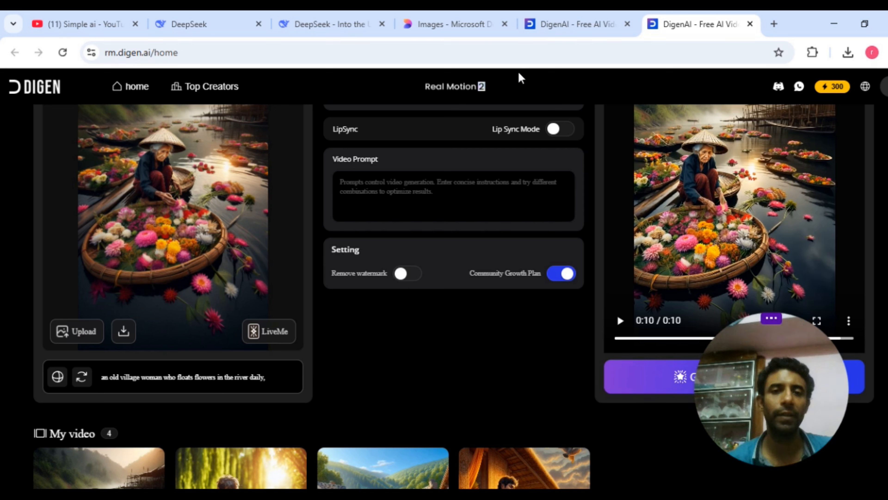
Go back to the DeepSeek chat and copy the phrase "seeking divine blessings." for the next scene
left_click(326, 20)
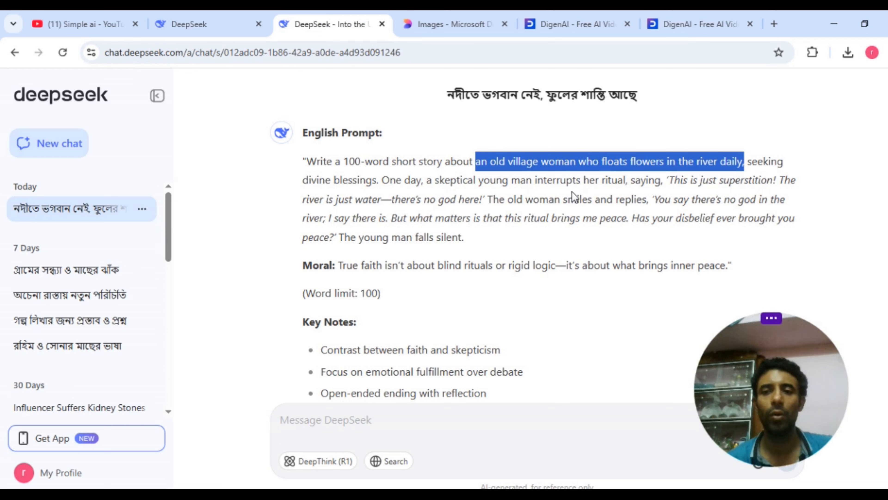
left_click(760, 111)
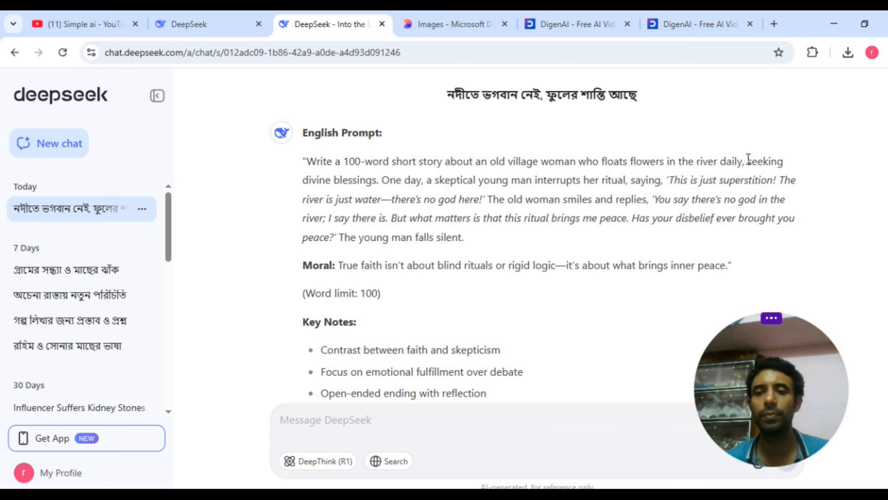
left_click_drag(748, 159, 381, 183)
key("ctrl+c")
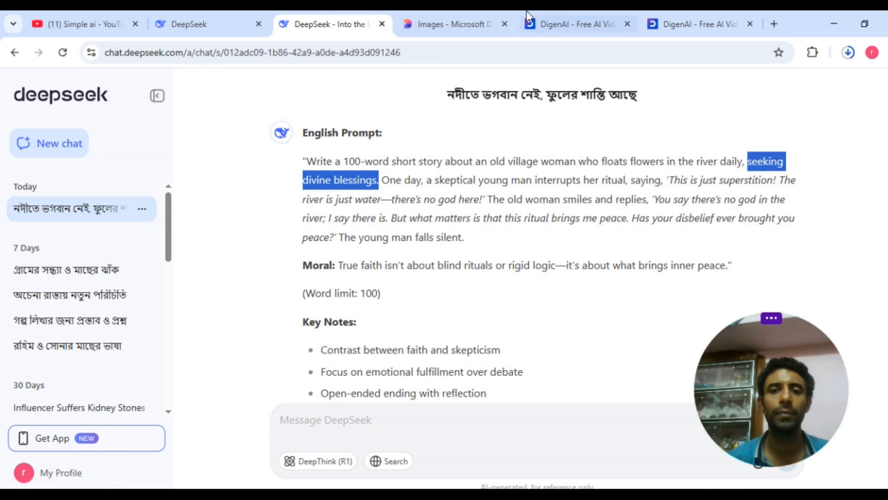
Switch to DigenAI and replace the character image with the Designer (4) picture from the Downloads folder
left_click(666, 21)
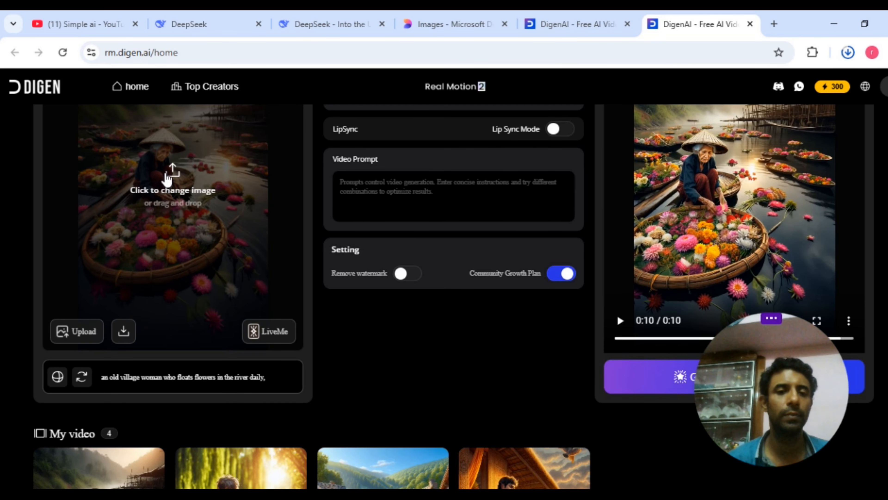
left_click(167, 179)
left_click(164, 150)
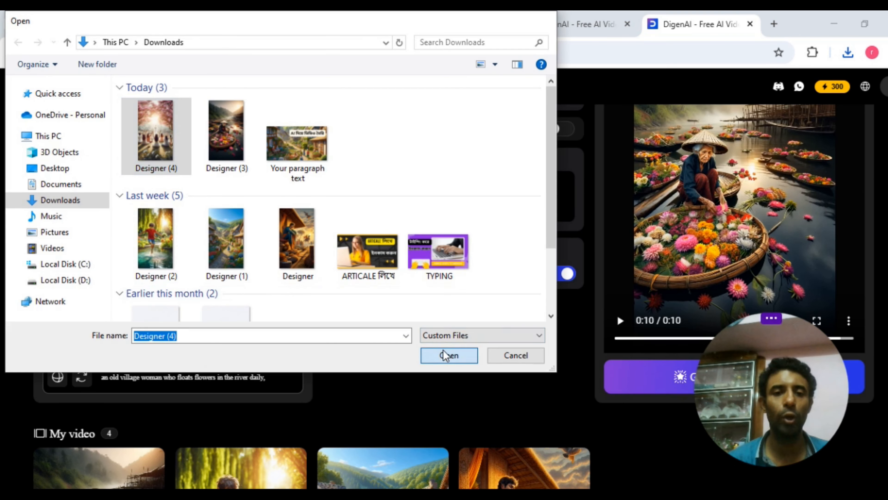
left_click(448, 354)
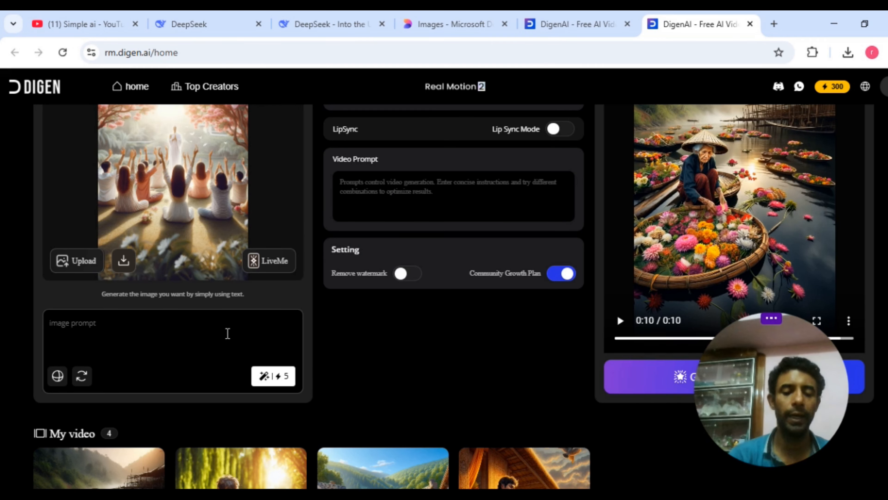
Generate the scene video with the copied image prompt "seeking divine blessings." and download the result
key("ctrl+v")
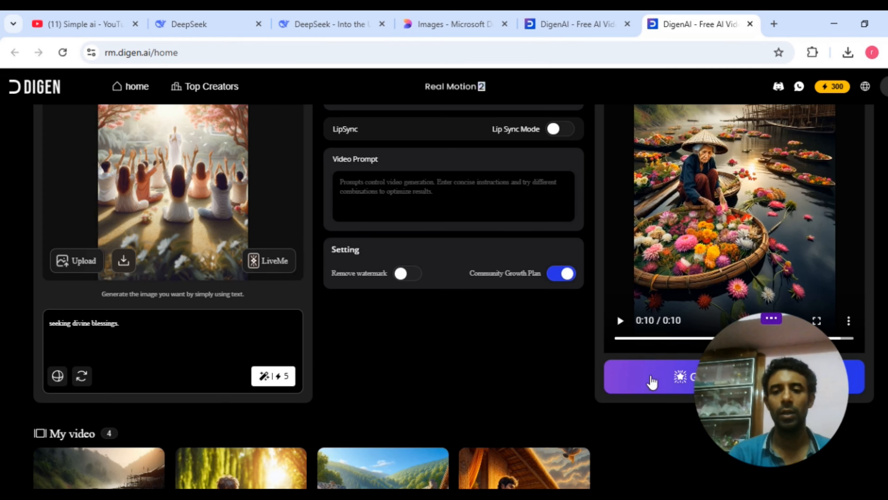
left_click(675, 380)
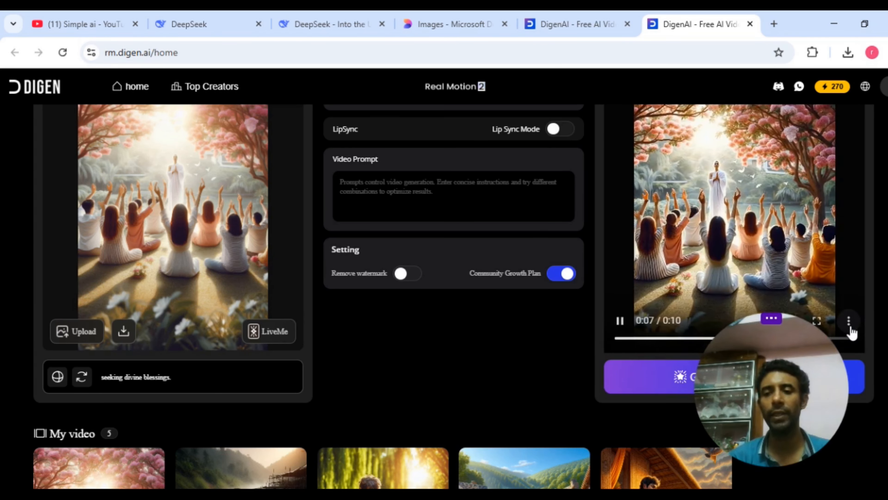
left_click(849, 323)
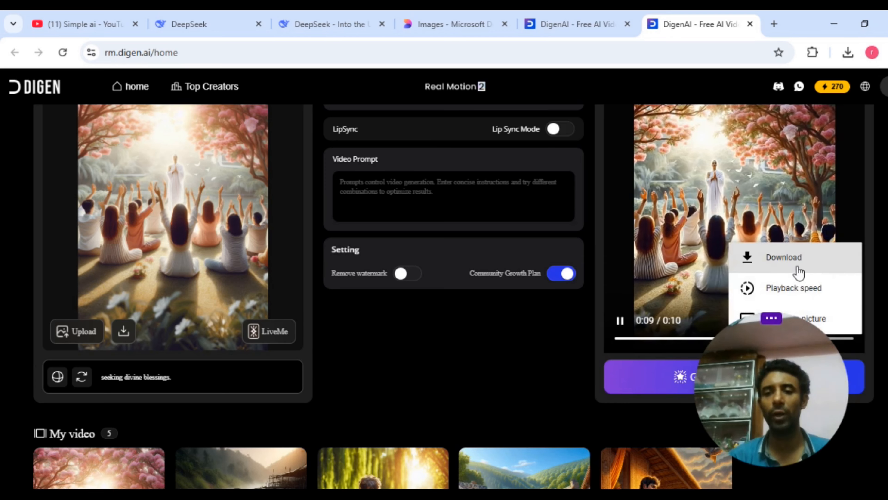
left_click(787, 270)
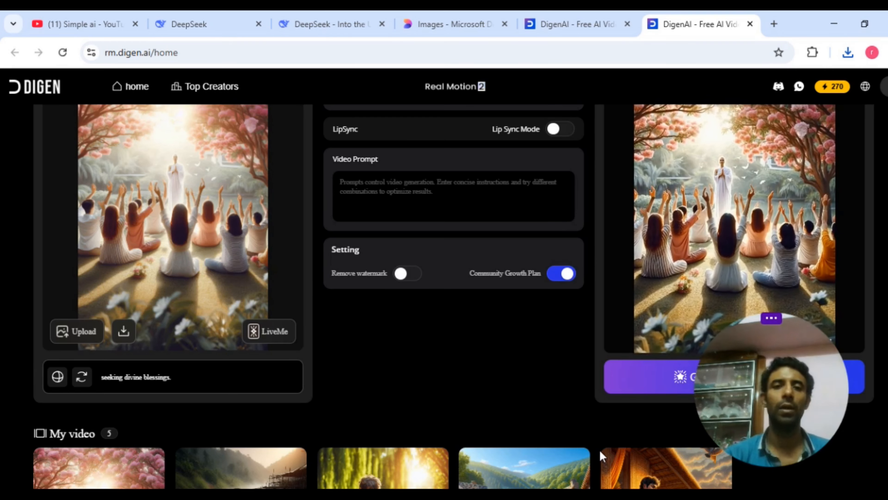
left_click(360, 27)
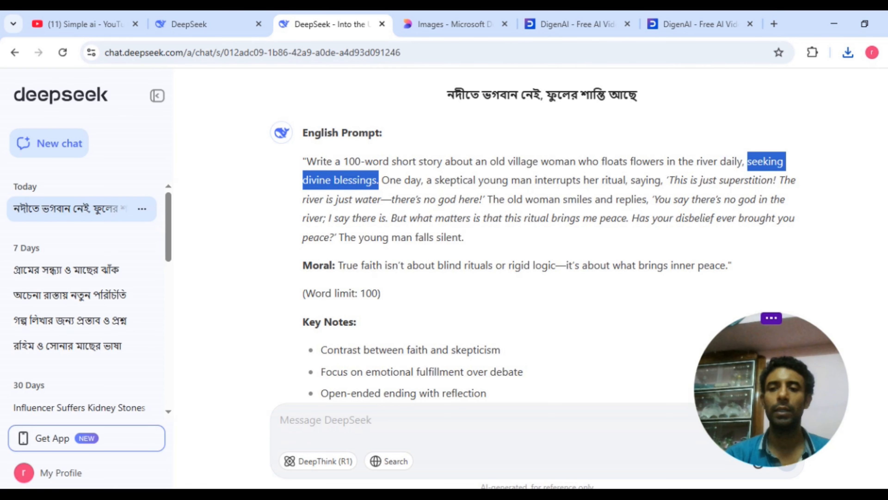
scroll(490, 313, "up", 5)
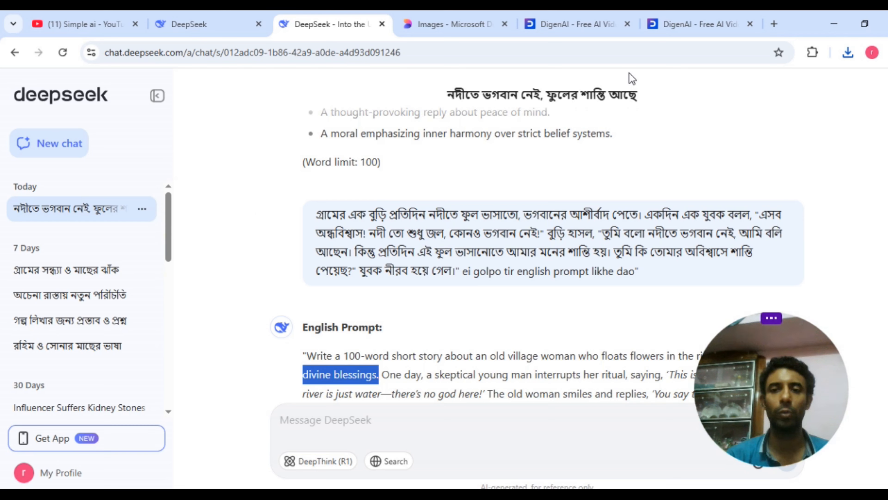
left_click(697, 24)
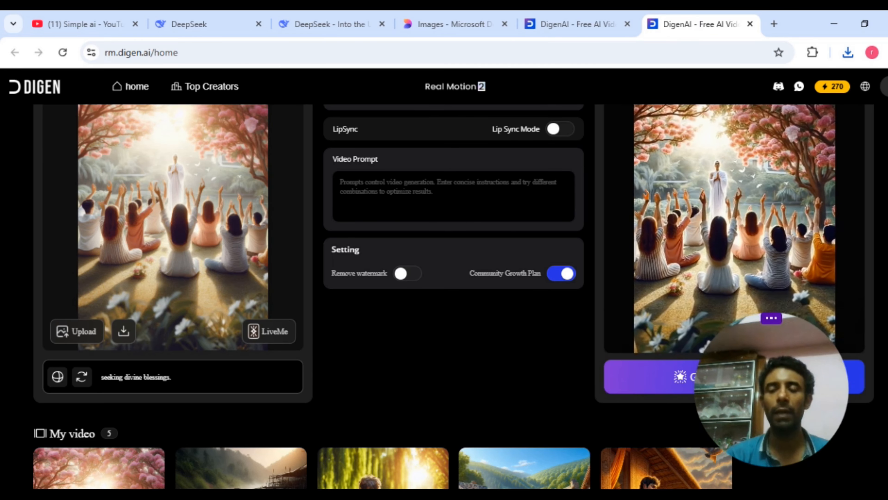
scroll(453, 196, "up", 1)
scroll(454, 217, "up", 2)
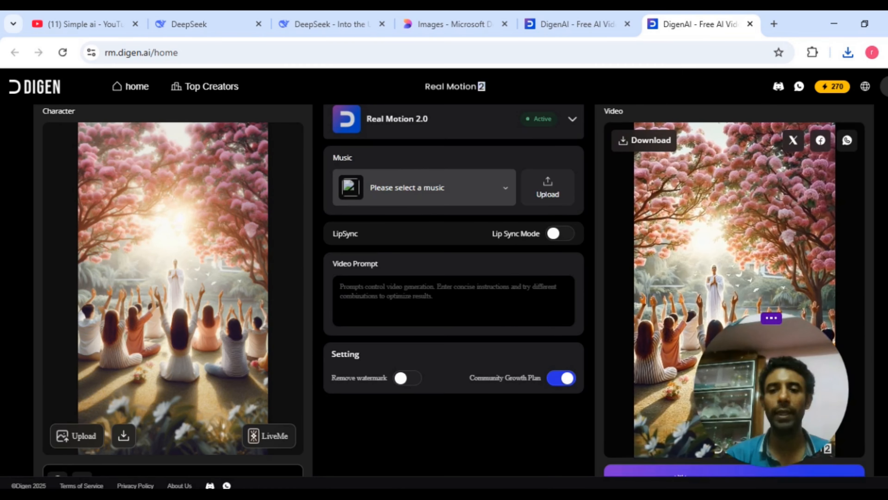